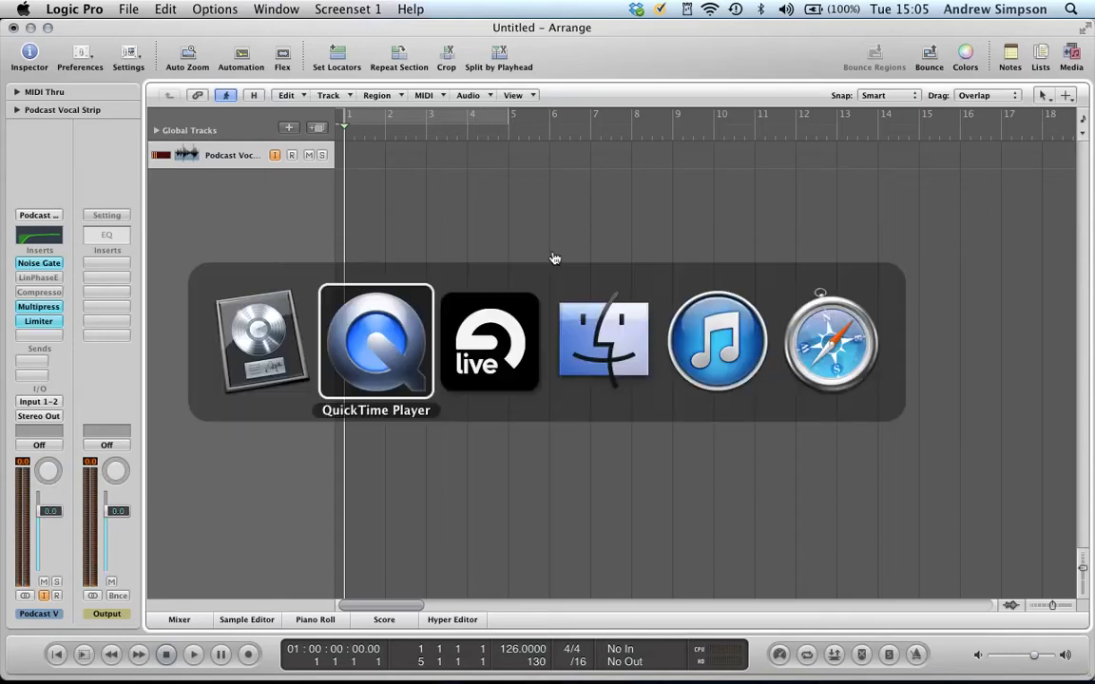
Switch to Ableton Live, load a Drum Rack onto the MIDI track, and delete the 1 Audio track
key("super+Tab")
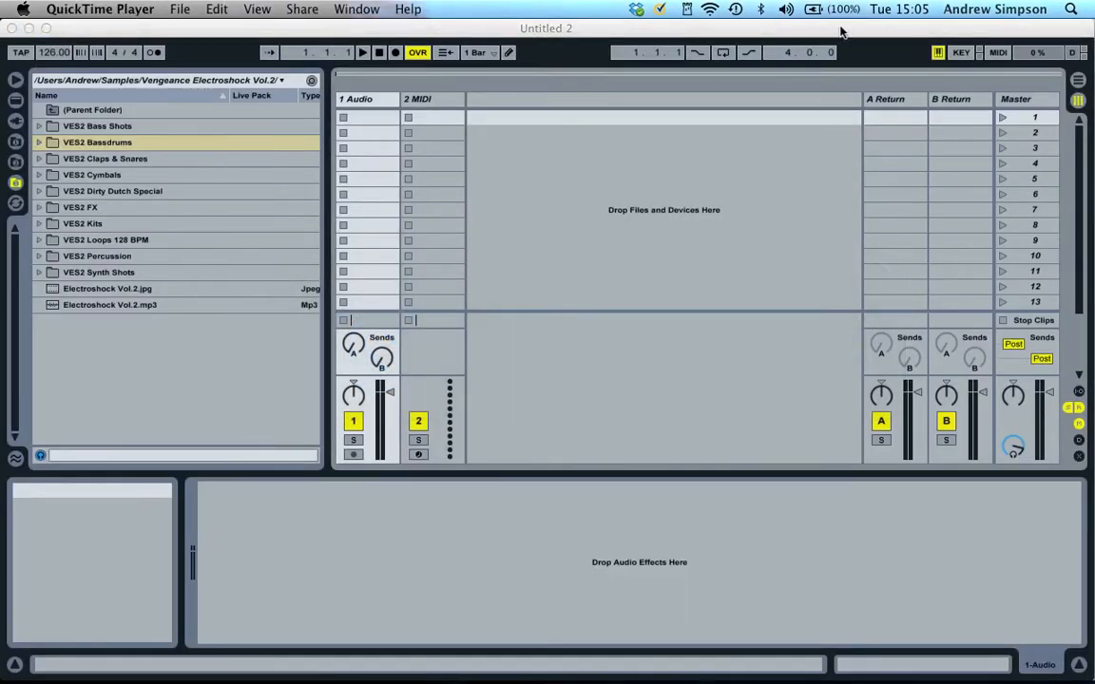
left_click(15, 104)
left_click(15, 100)
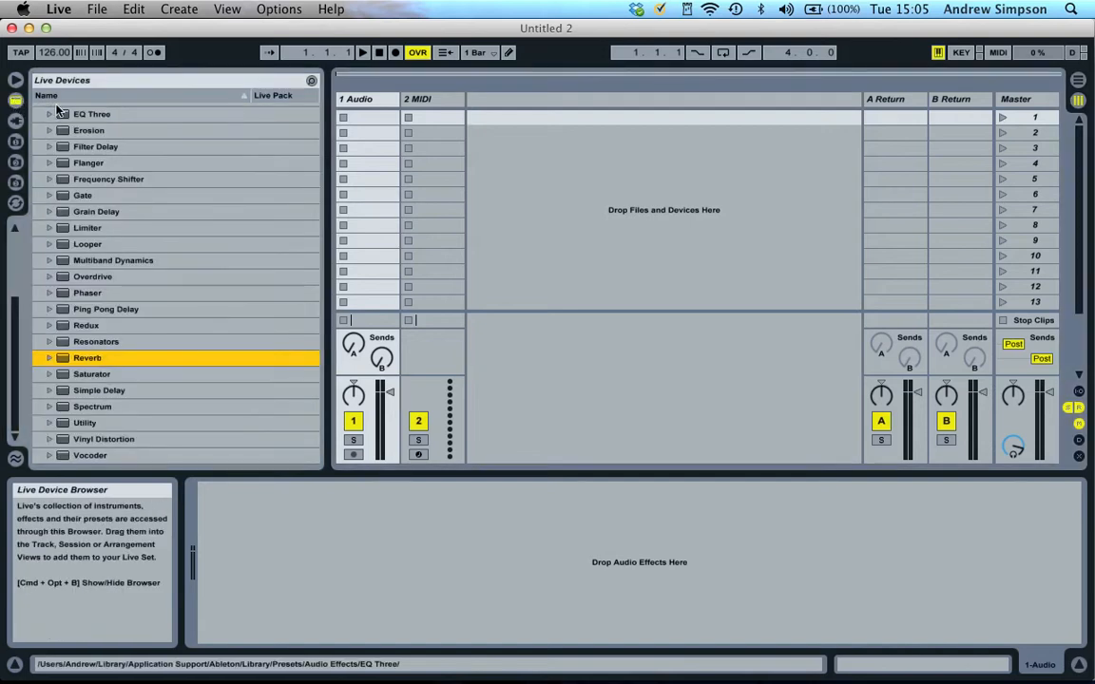
scroll(55, 145, "up", 5)
left_click(42, 143)
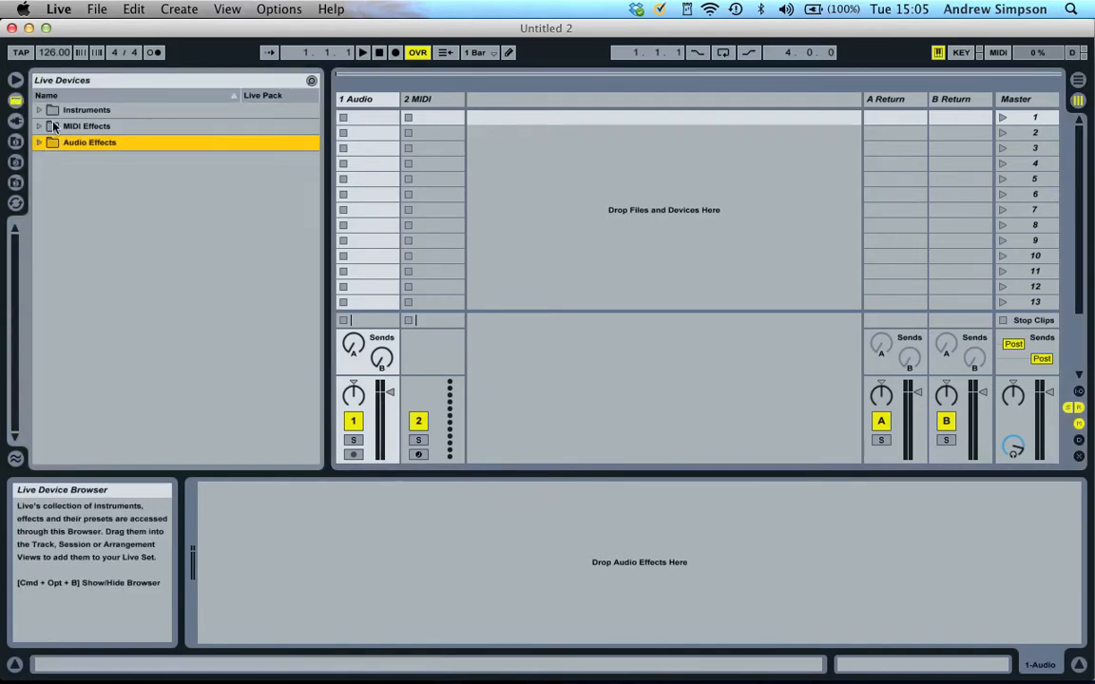
left_click(40, 110)
left_click_drag(85, 127, 432, 107)
left_click(365, 99)
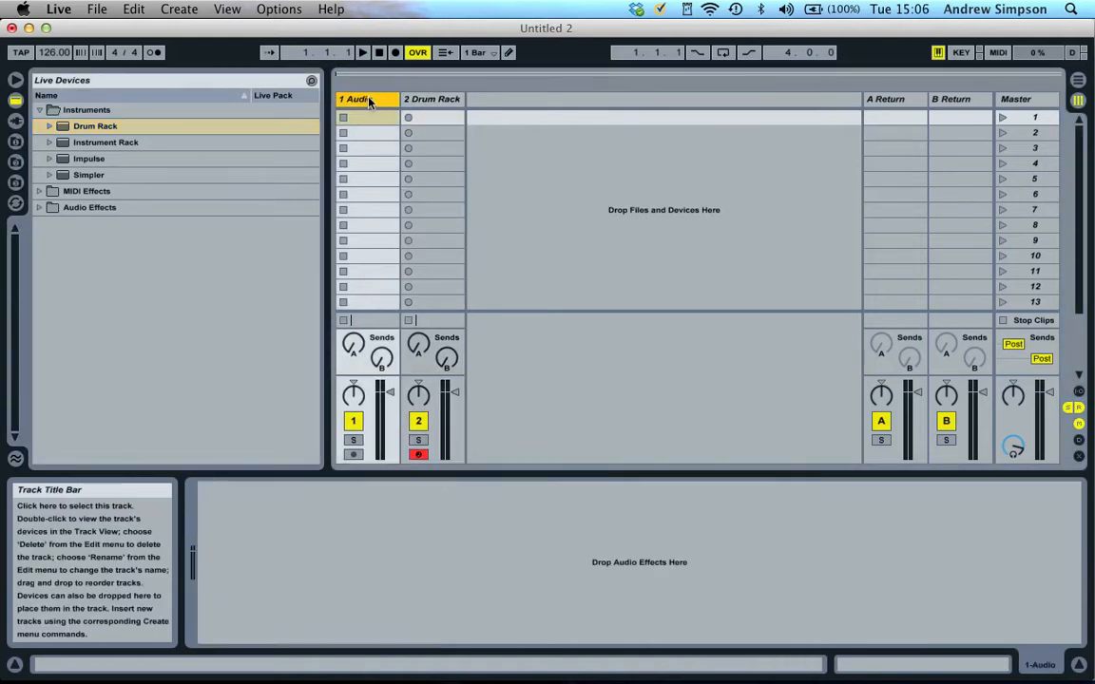
key("Delete")
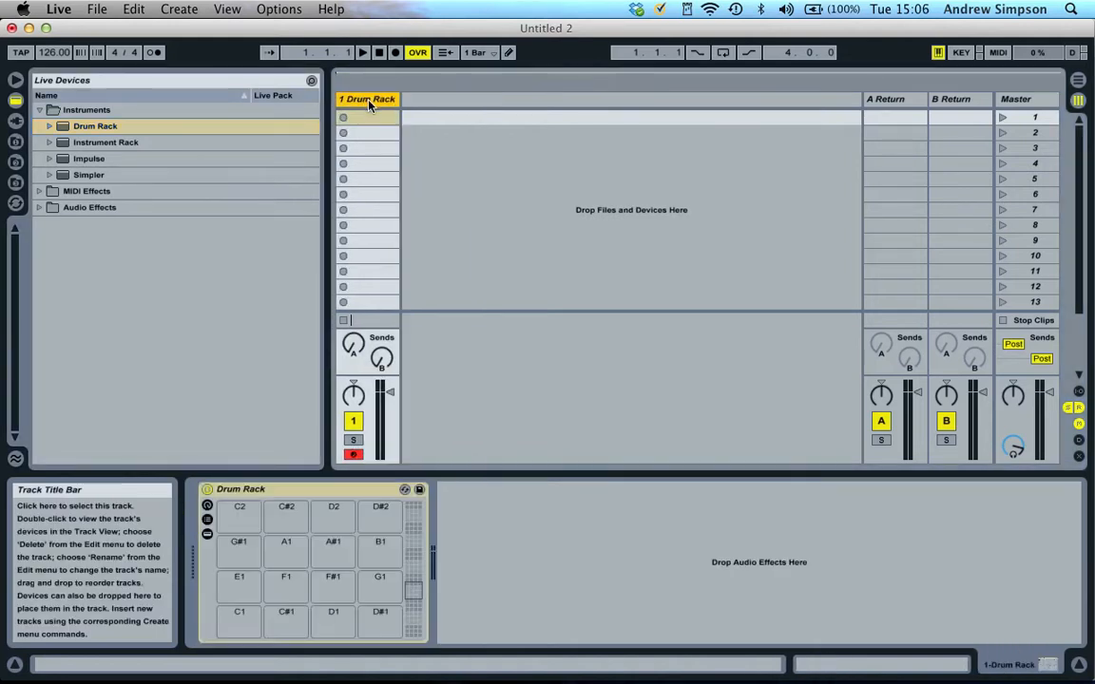
Load VES2 Bassdrum 001.wav from the VES2 Bassdrums sample folder onto the Drum Rack's C1 pad
left_click(16, 182)
double_click(92, 141)
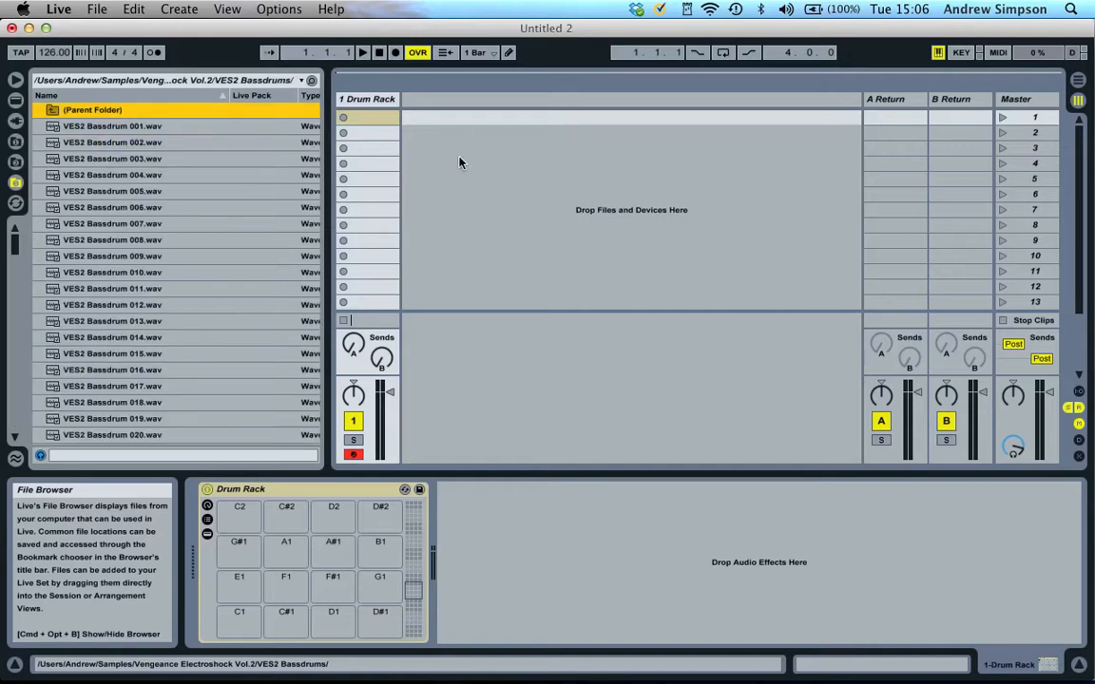
key("Down")
left_click_drag(257, 636, 249, 620)
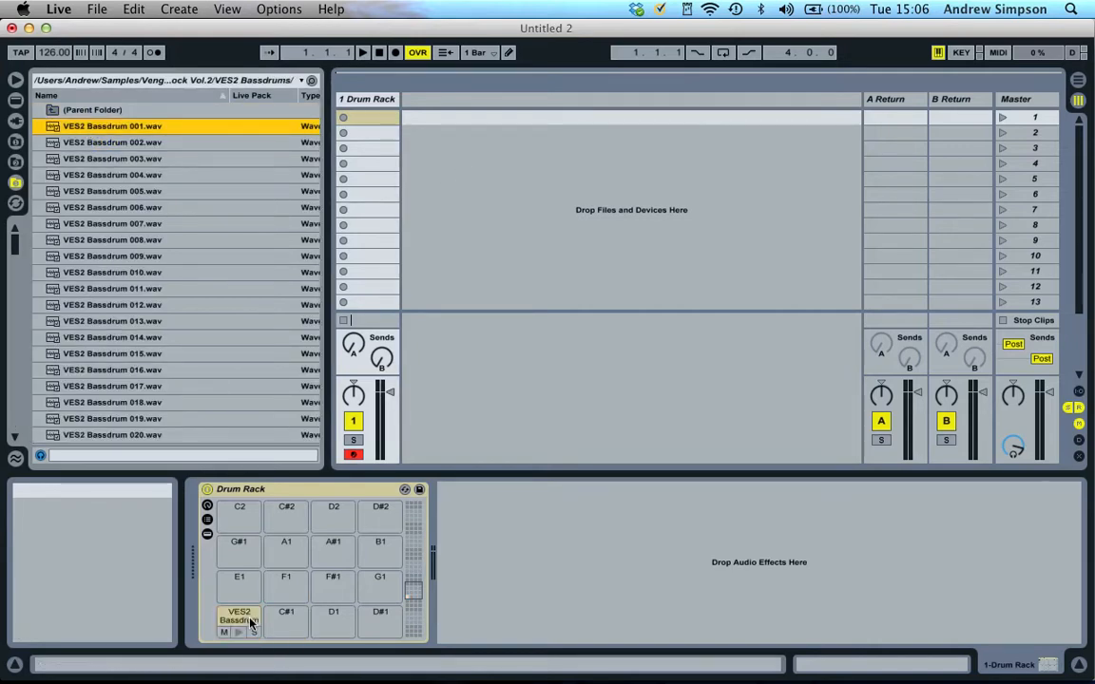
Create a MIDI clip in the Drum Rack track's first slot with a bassdrum note on each of the four beats
double_click(375, 117)
double_click(486, 537)
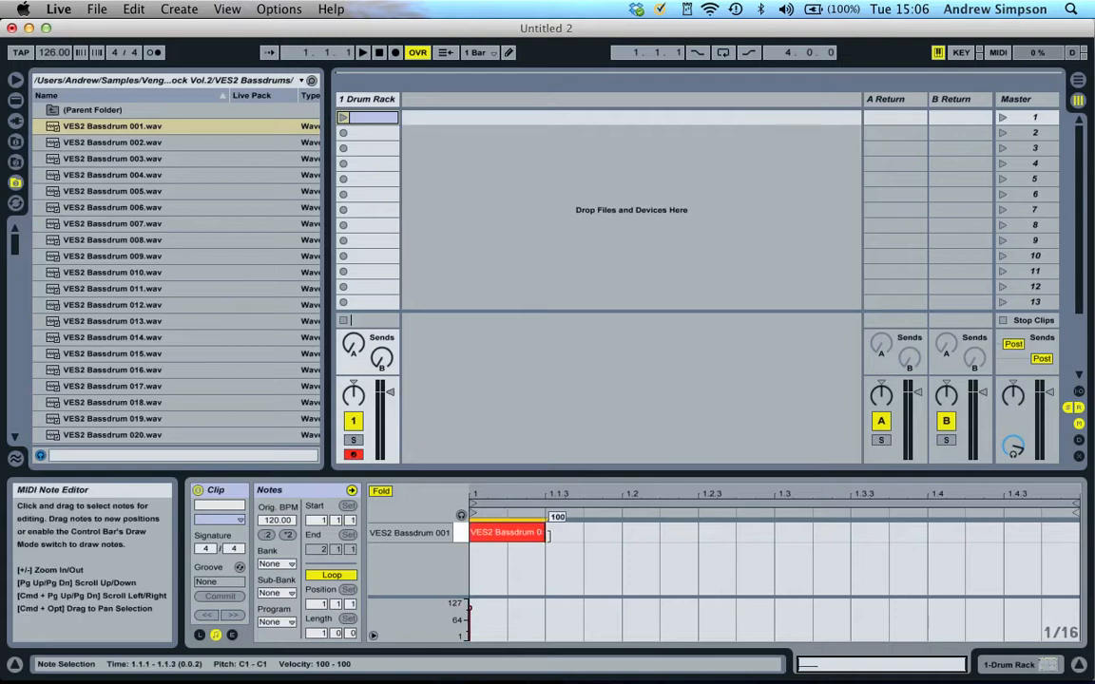
left_click_drag(614, 528, 475, 542)
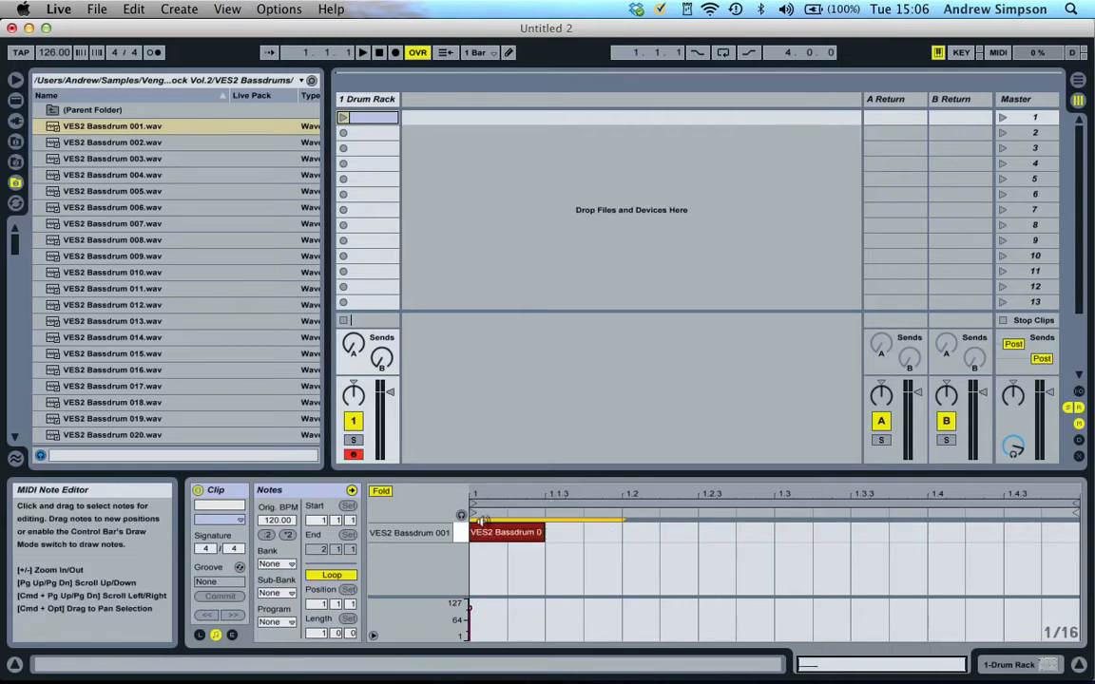
key("super+d")
key("super+d")
key("super+d")
Launch the bassdrum clip on the Drum Rack track
left_click(606, 163)
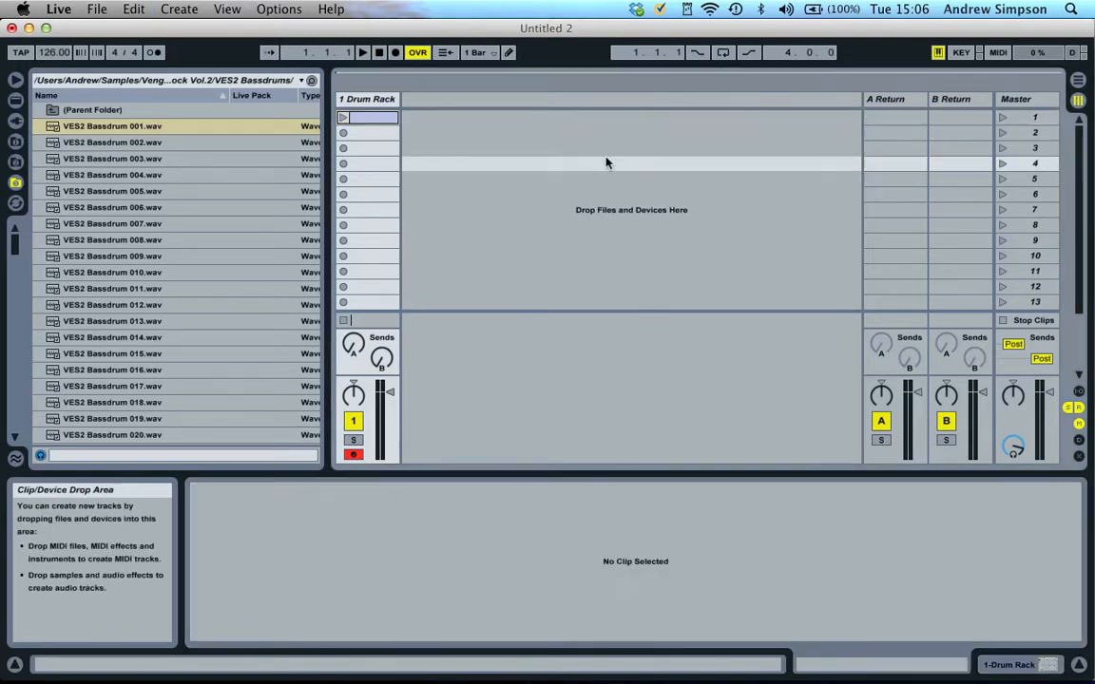
left_click(353, 117)
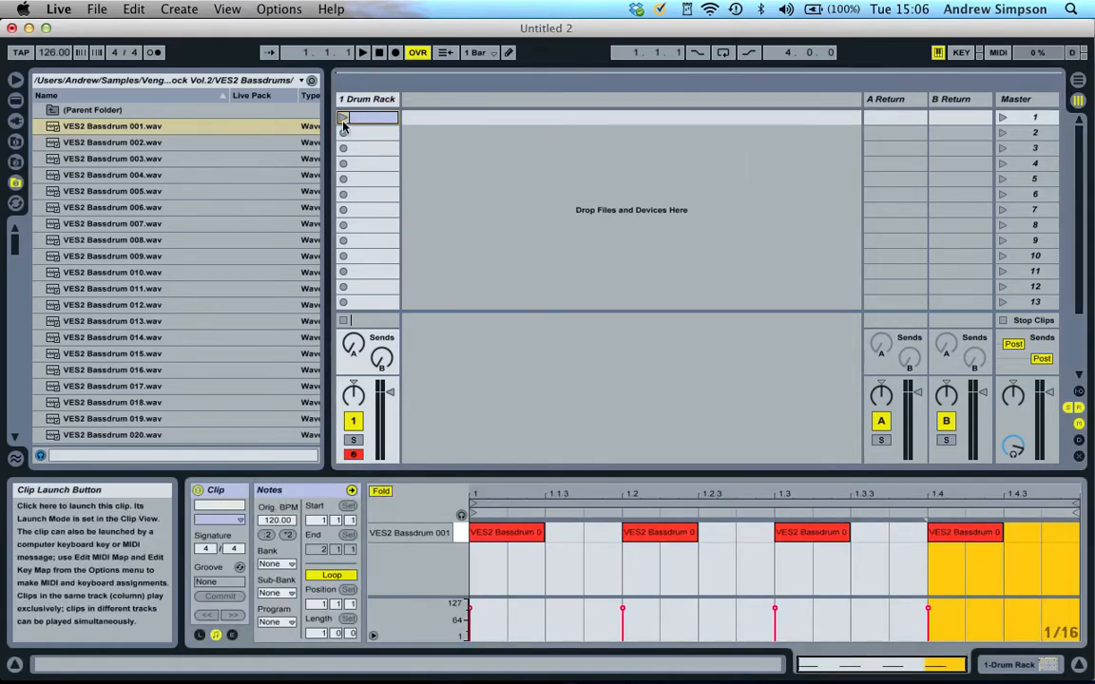
left_click(343, 117)
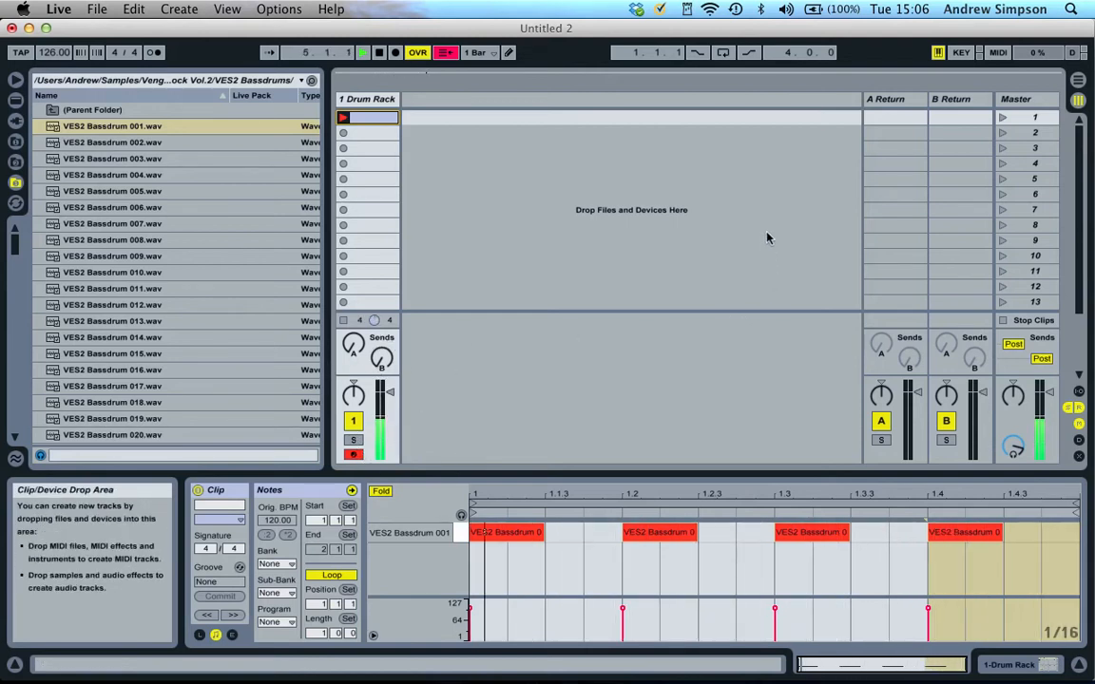
Show the track input and output routing and send the Drum Rack's audio to ReWire Out, Bus 3/4
left_click(1078, 392)
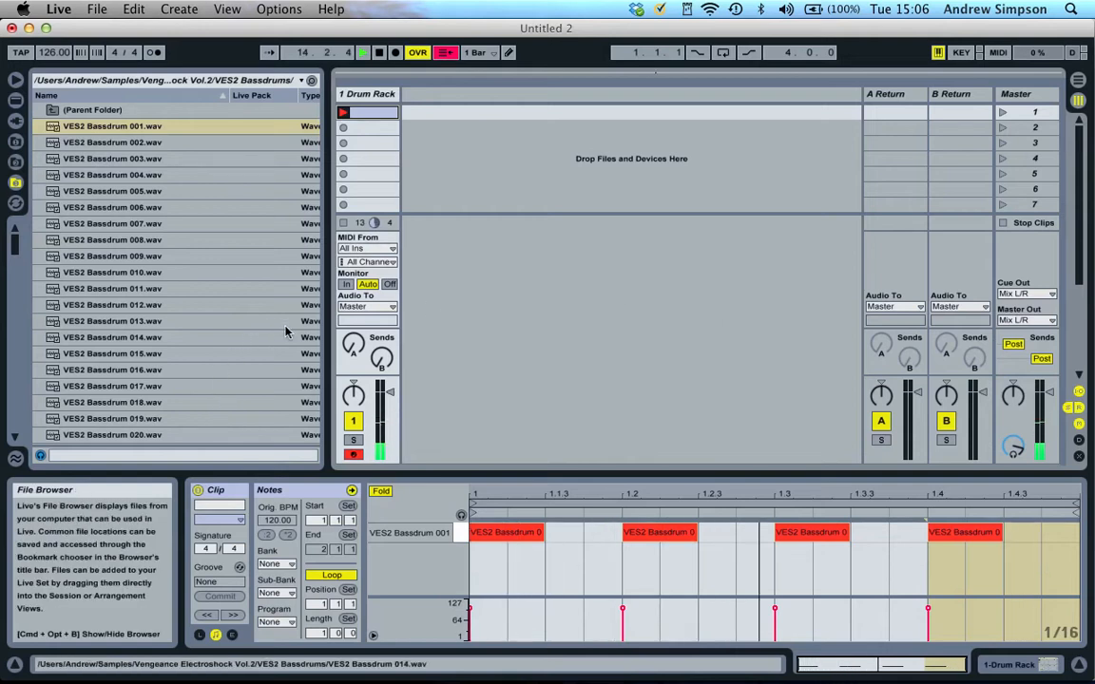
left_click(362, 307)
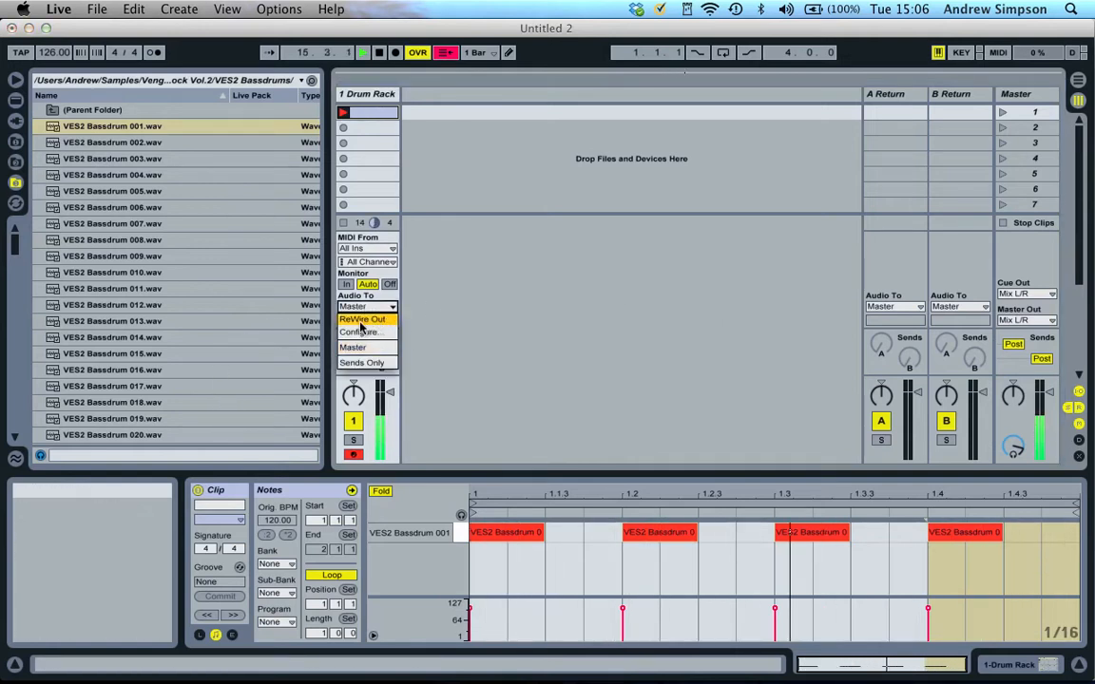
left_click(369, 321)
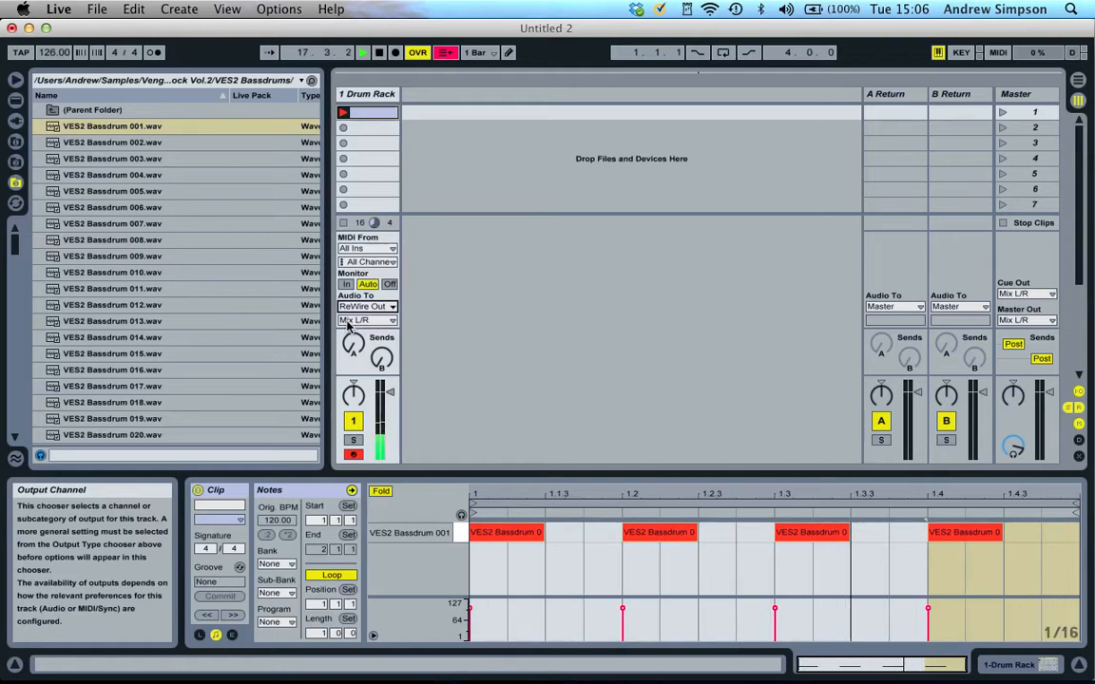
left_click(388, 321)
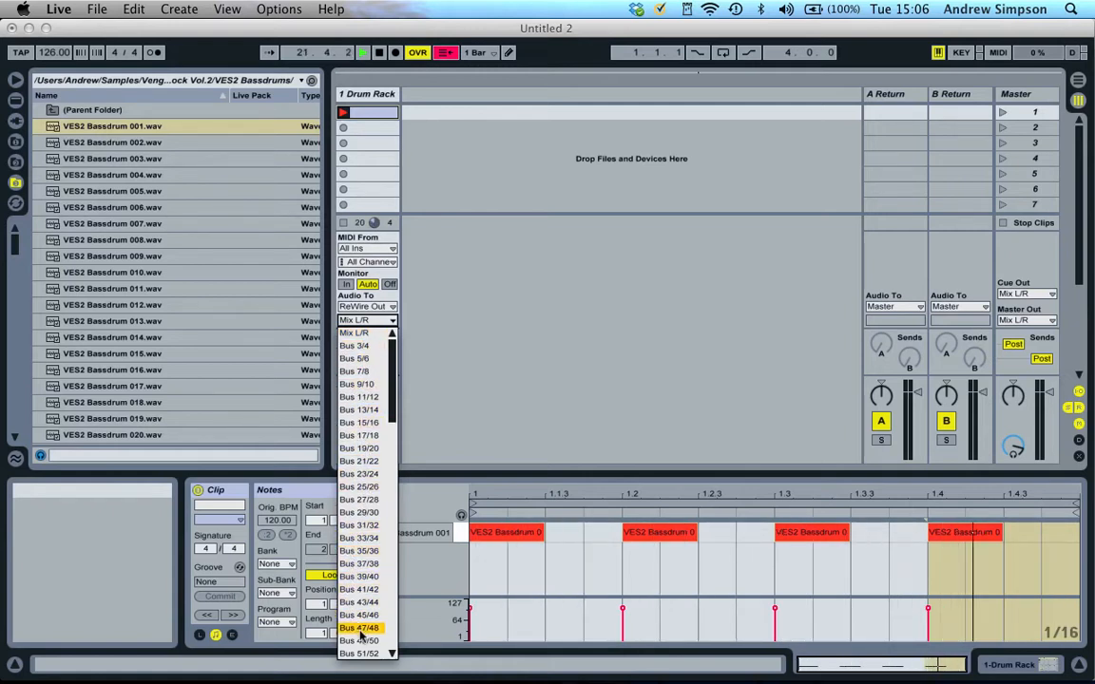
left_click(369, 347)
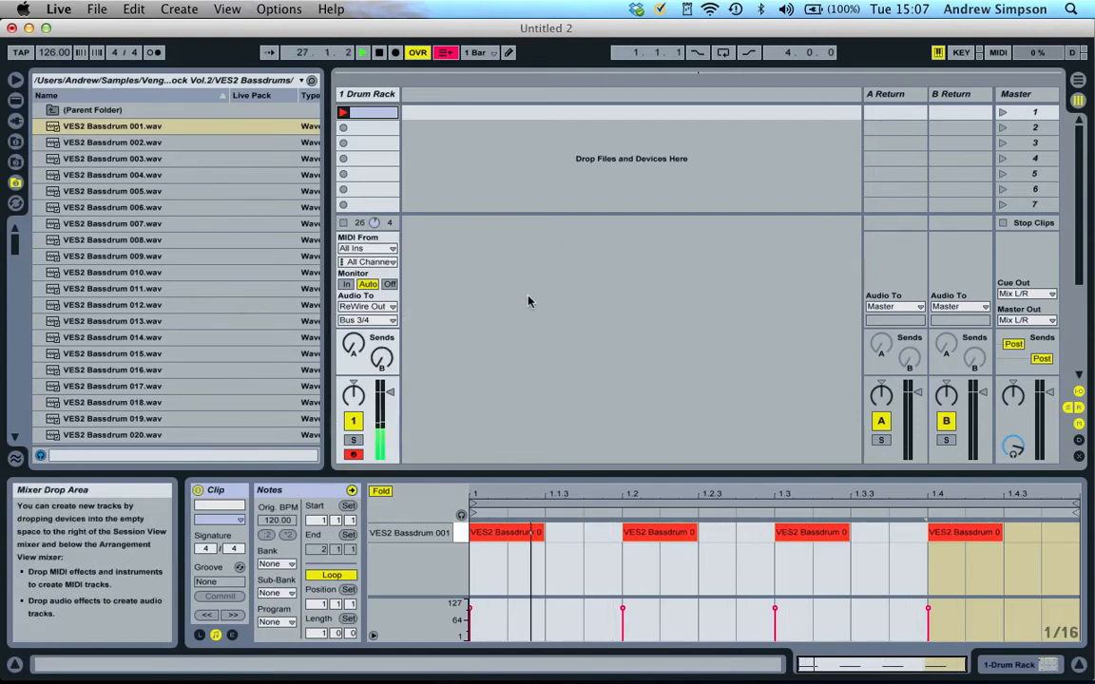
Switch to Logic Pro and show the mixer
key("super+Tab")
key("super+Tab")
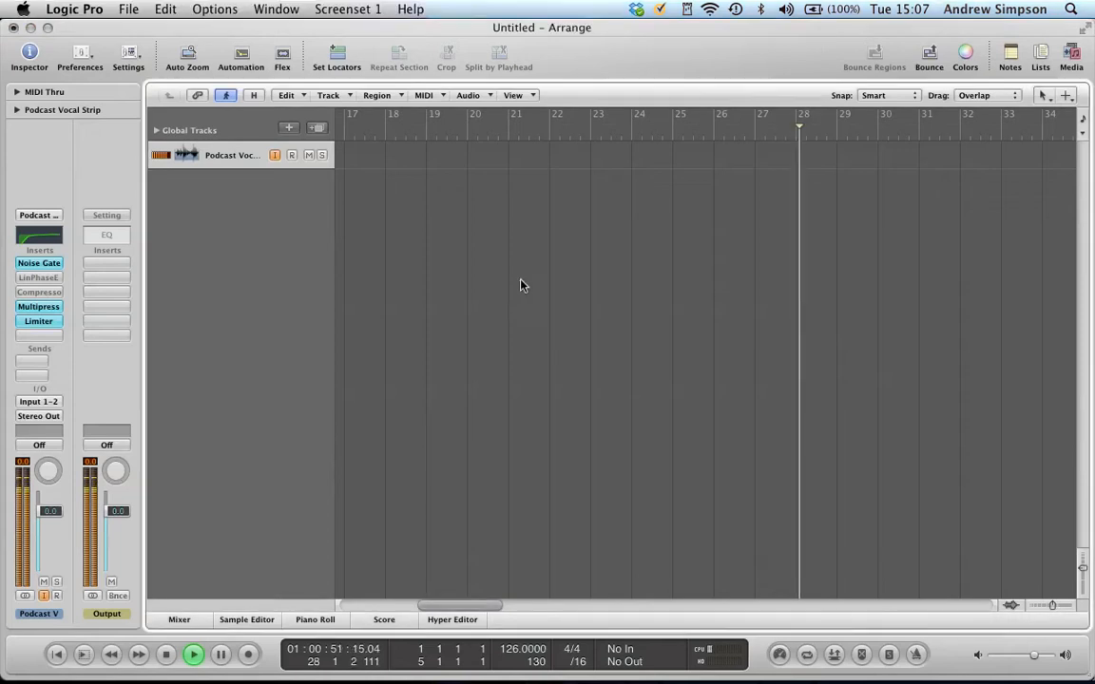
key("x")
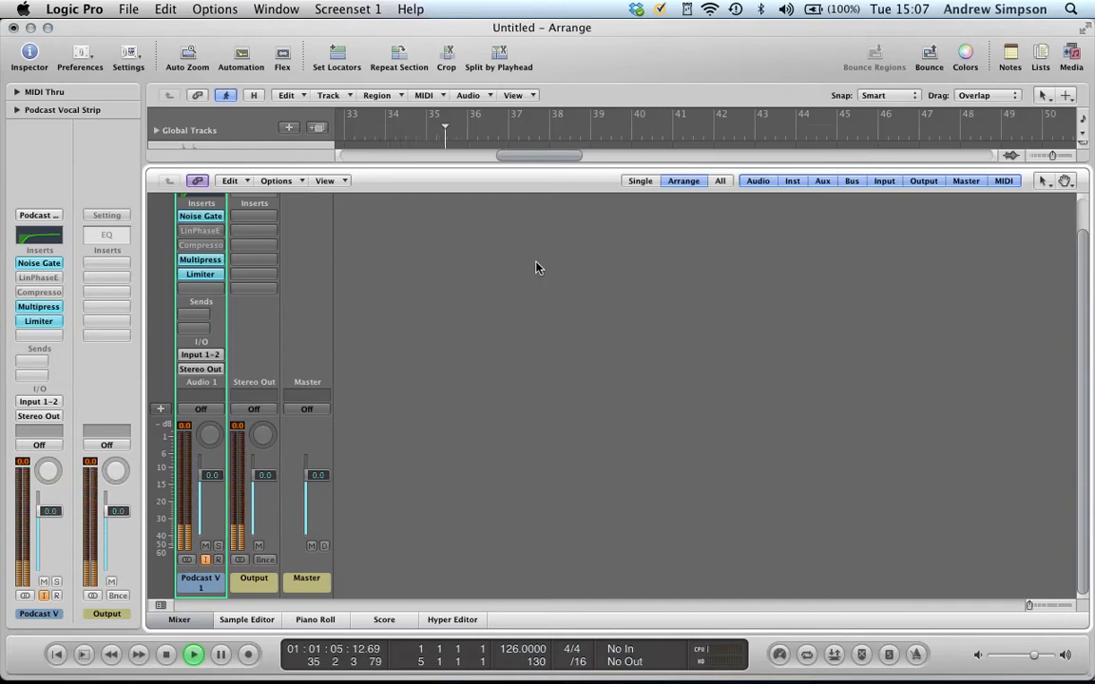
Stop playback, turn on cycle mode for bars 1 to 5, and restart playback
key("space")
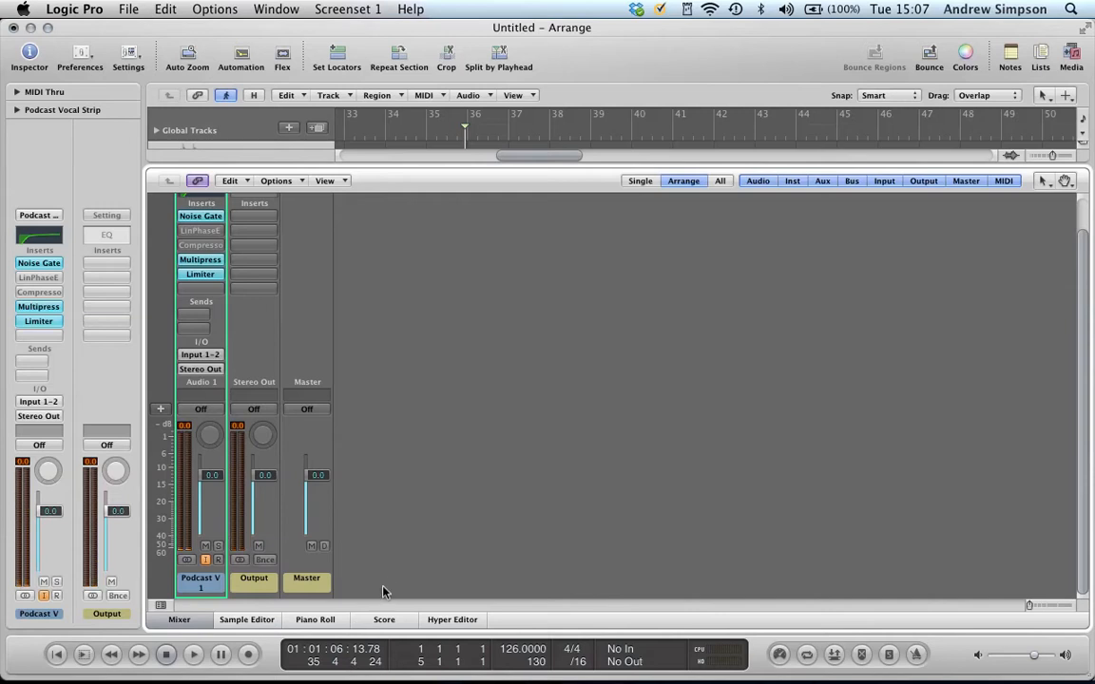
key("c")
key("space")
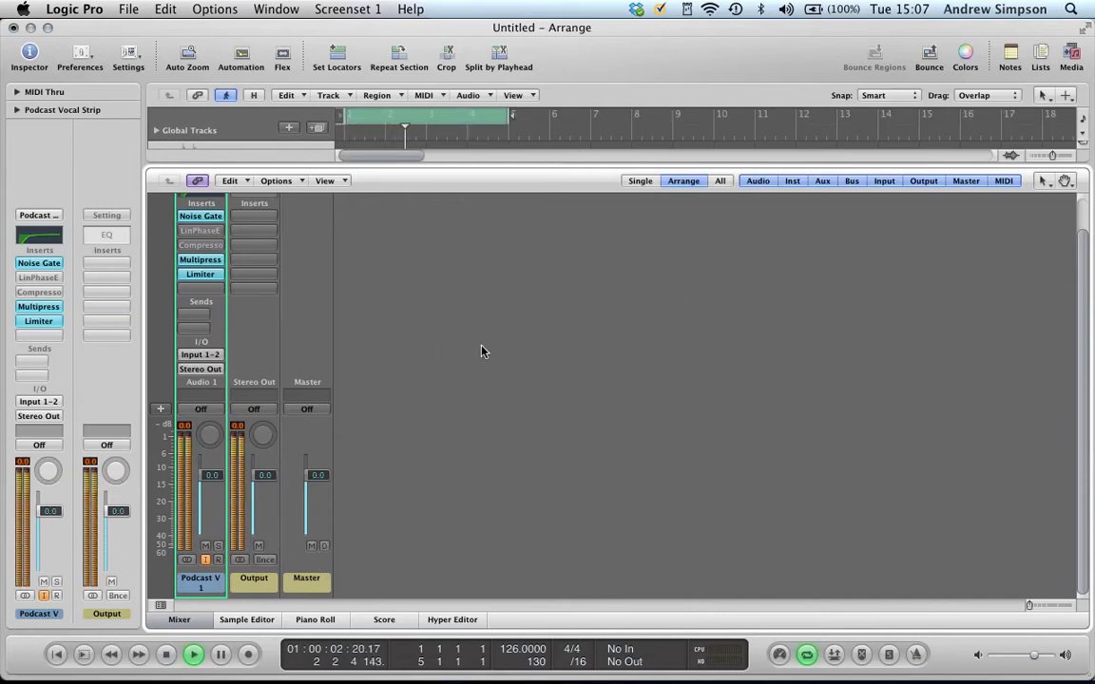
Start a new auxiliary channel strip with Stereo format and Ableton Live's RW:Bus 03/04 as its input
left_click(161, 411)
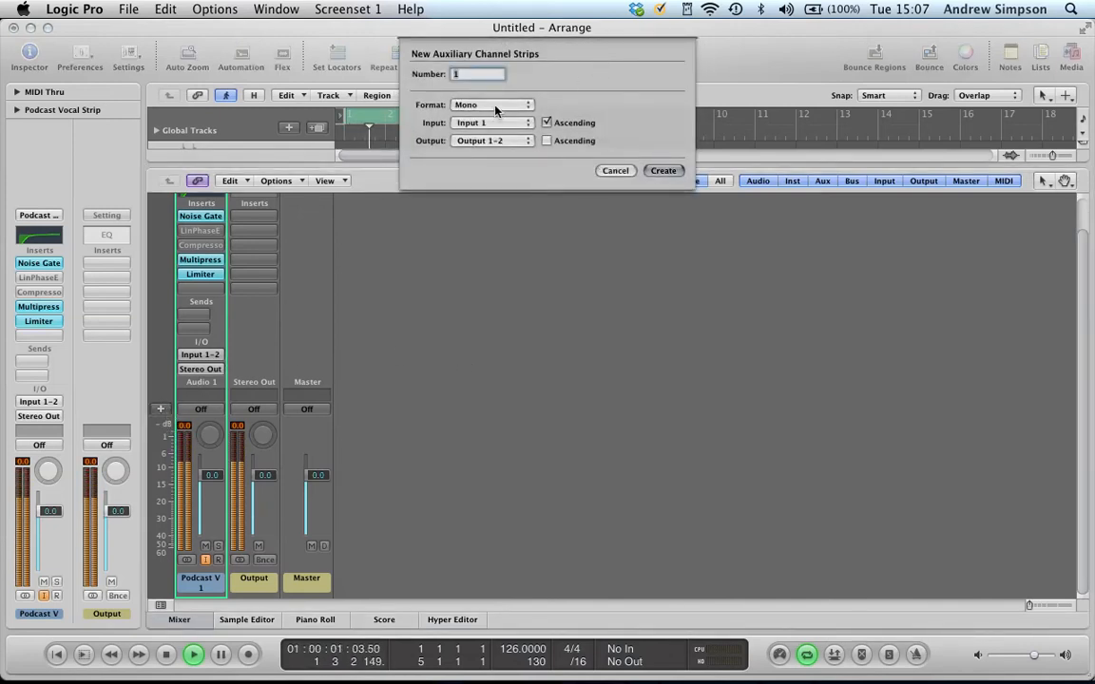
left_click(487, 106)
left_click(467, 118)
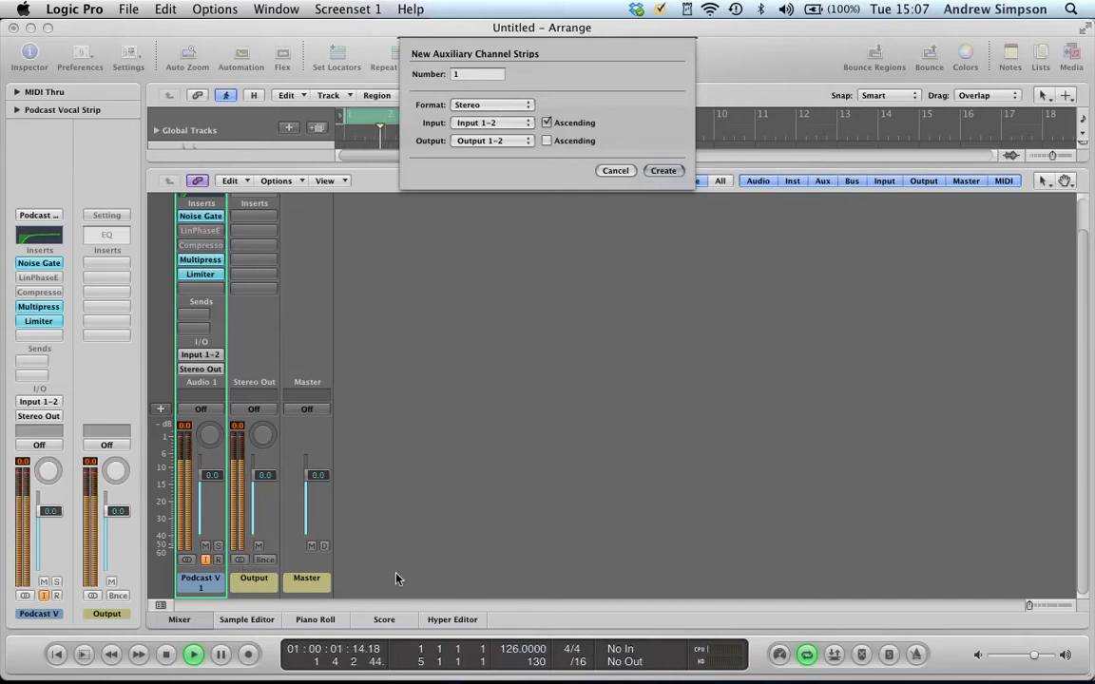
left_click(466, 126)
mouse_move(487, 160)
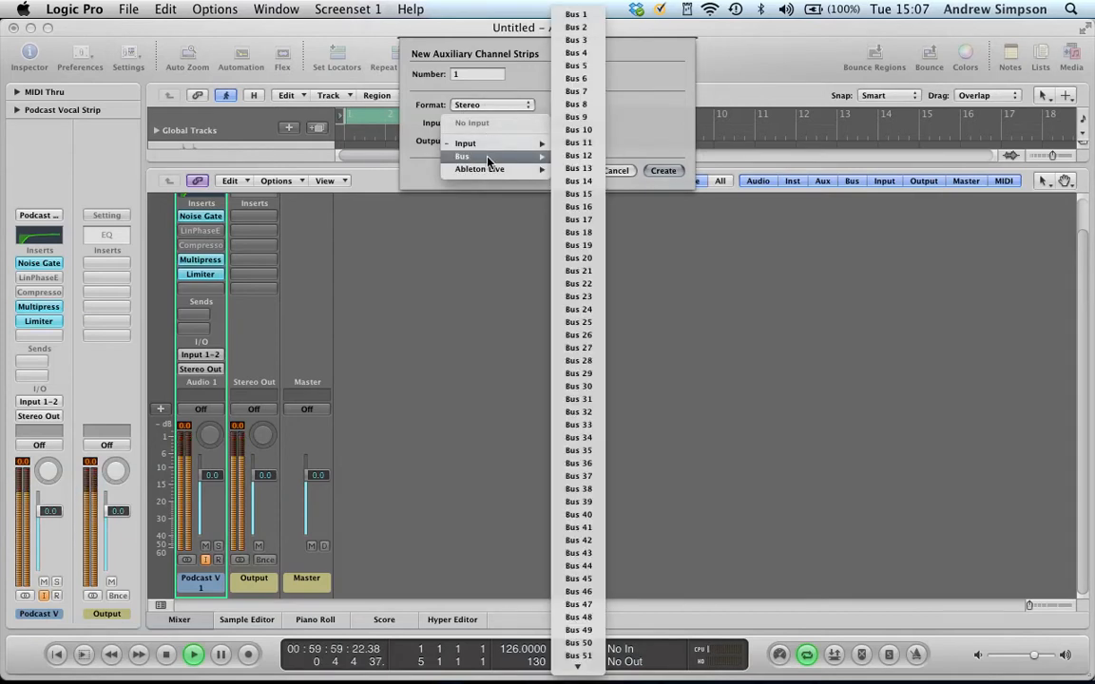
left_click(613, 94)
left_click(501, 107)
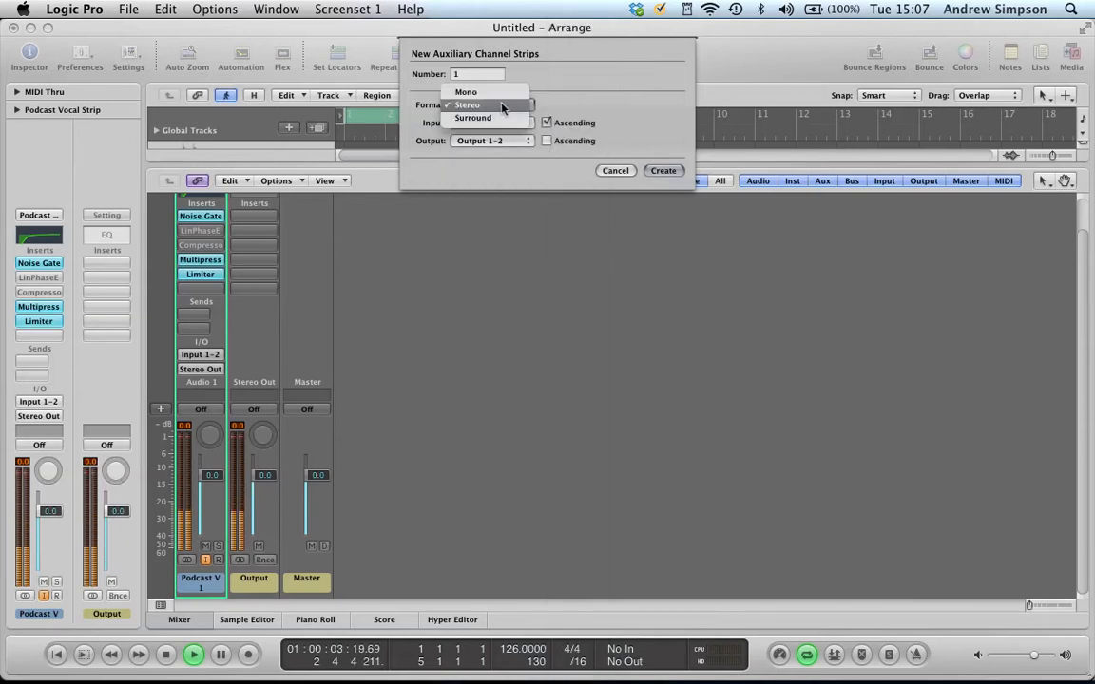
left_click(504, 107)
left_click(498, 123)
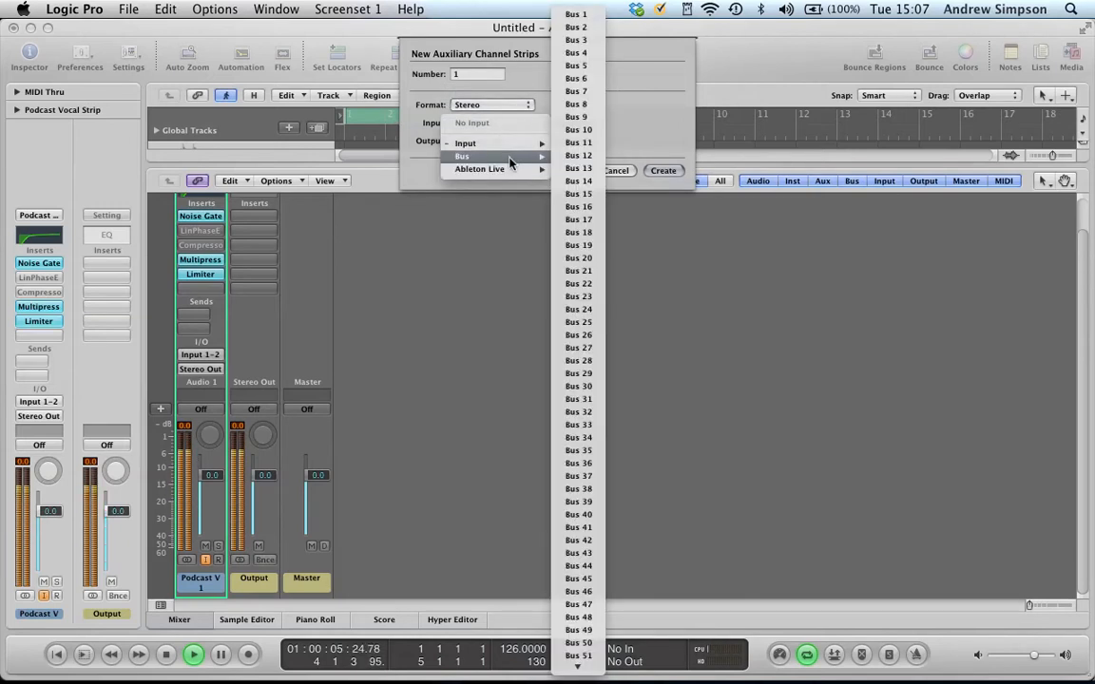
mouse_move(514, 175)
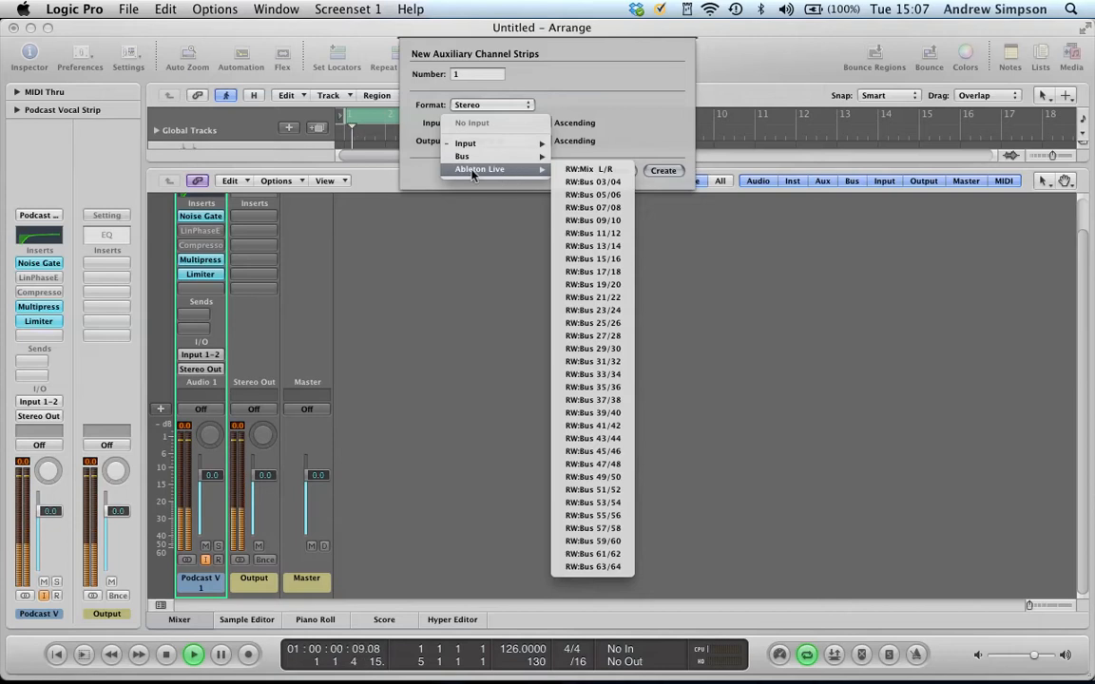
left_click(600, 182)
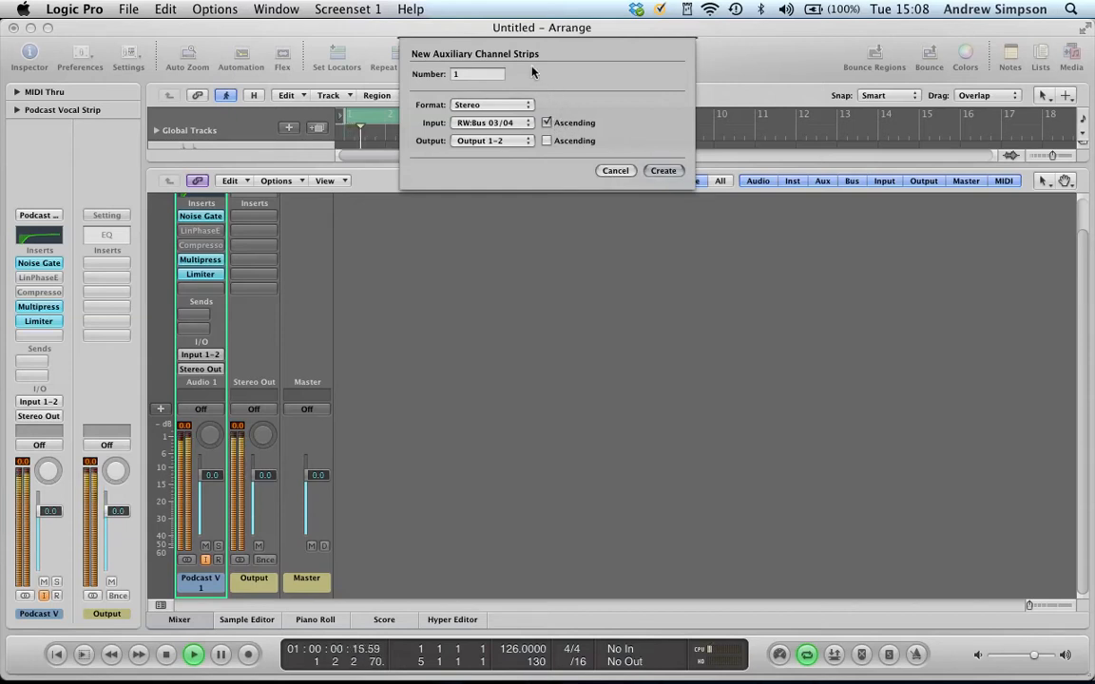
key("super+Tab")
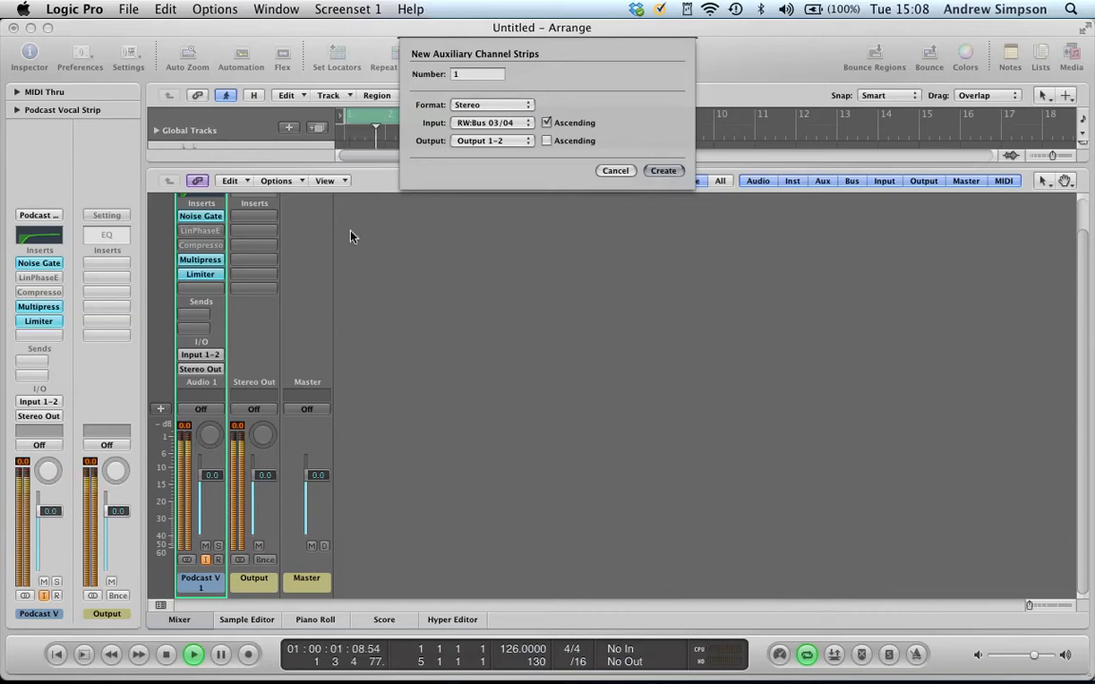
Set the number of new auxiliary channel strips to 7 and create them
double_click(476, 73)
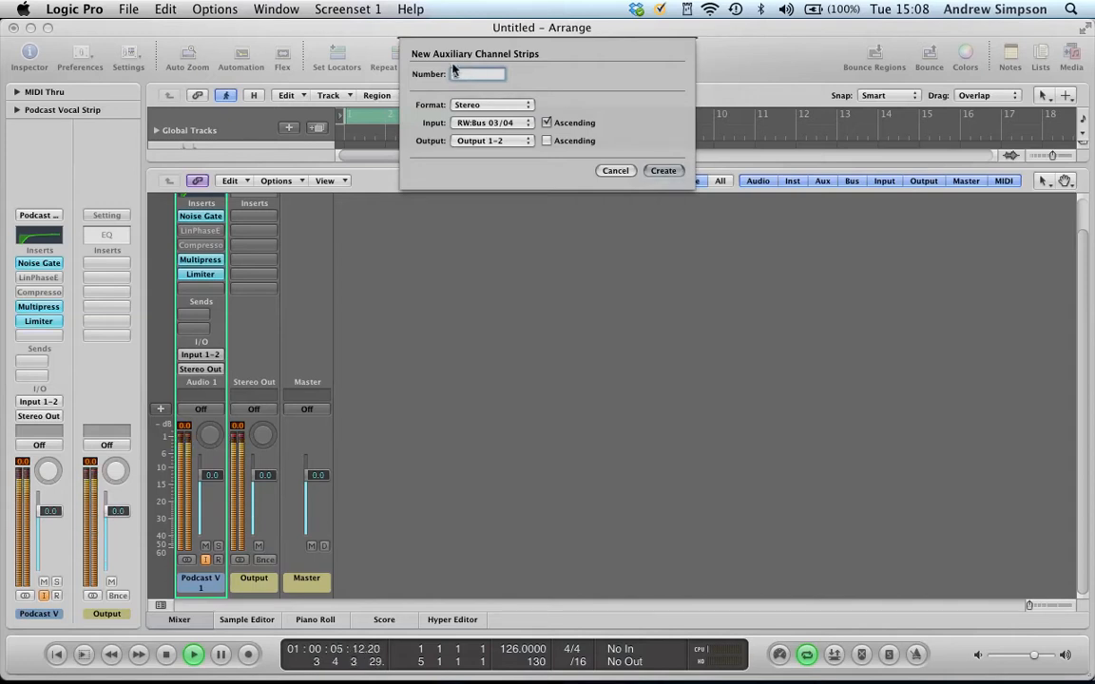
type("7")
left_click(655, 171)
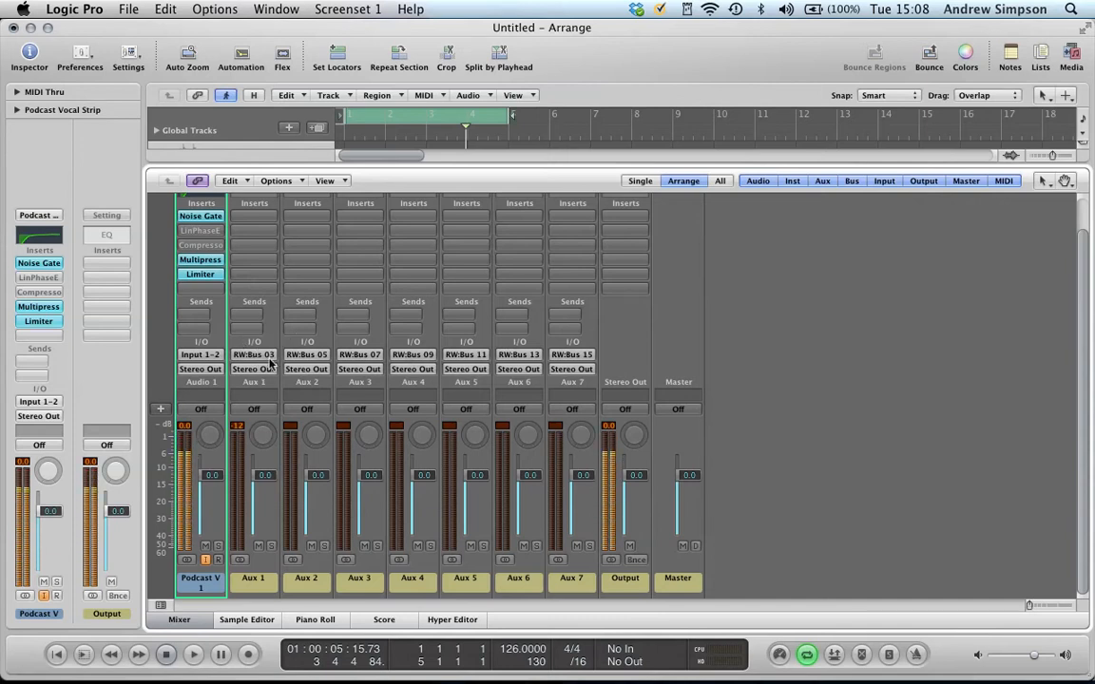
Switch to Ableton Live to check the Drum Rack track's output routing, and return to Logic Pro
key("super+Tab")
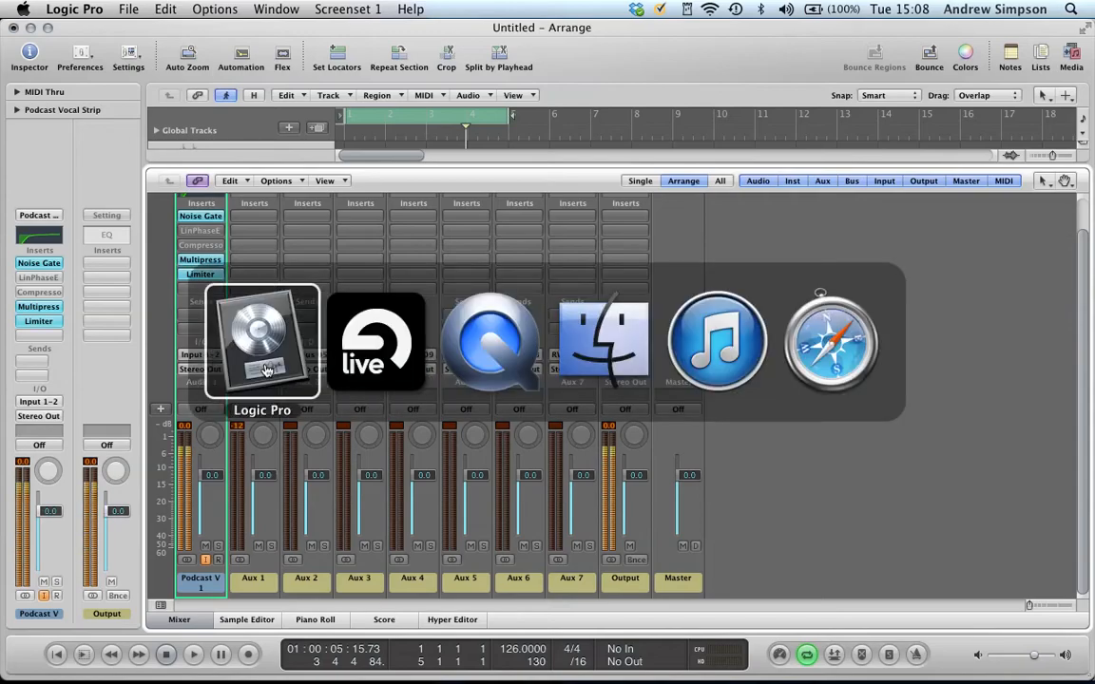
left_click(349, 348)
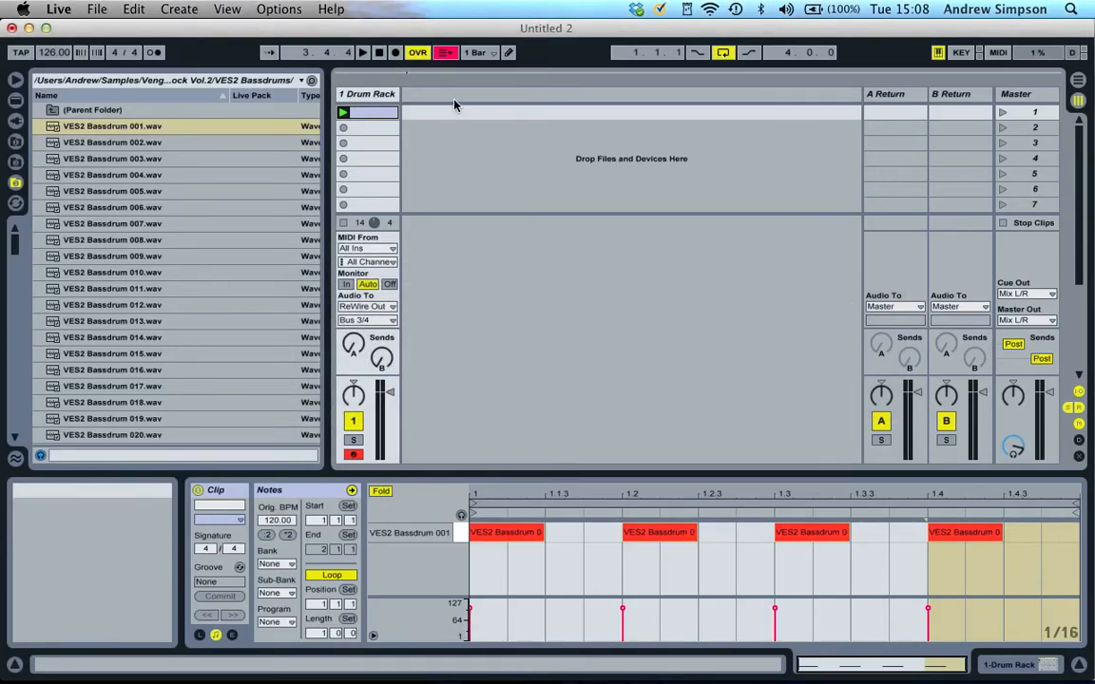
key("super+Tab")
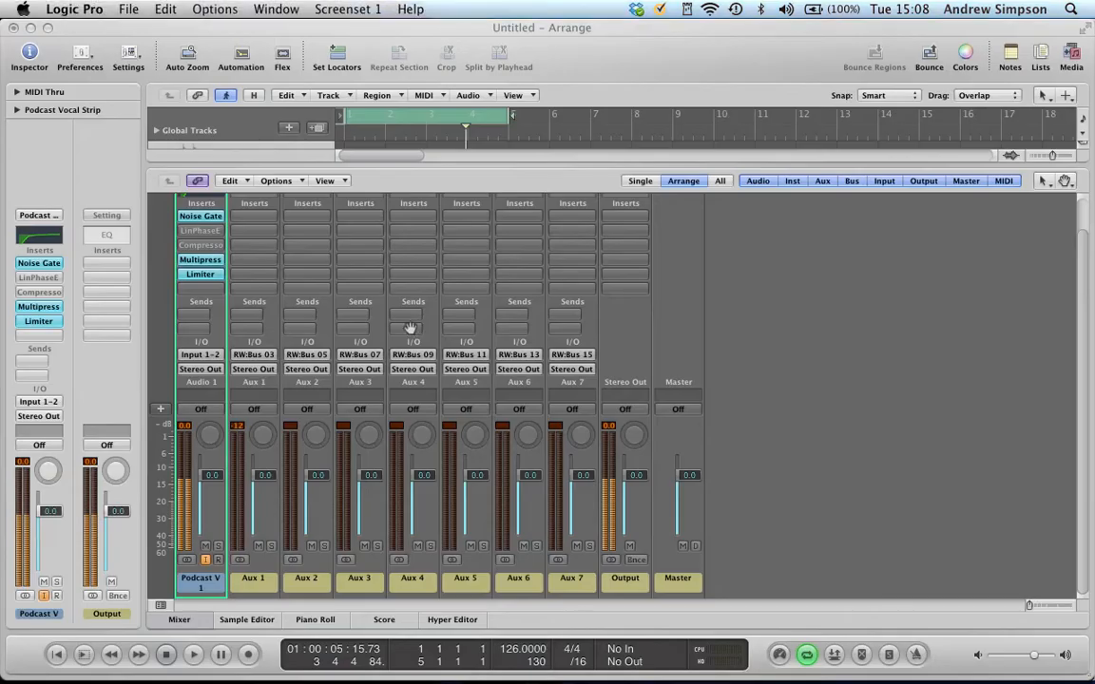
Start a new auxiliary channel strip, set its format to Mono, and examine the available Ableton Live bus inputs
left_click(161, 409)
left_click(482, 109)
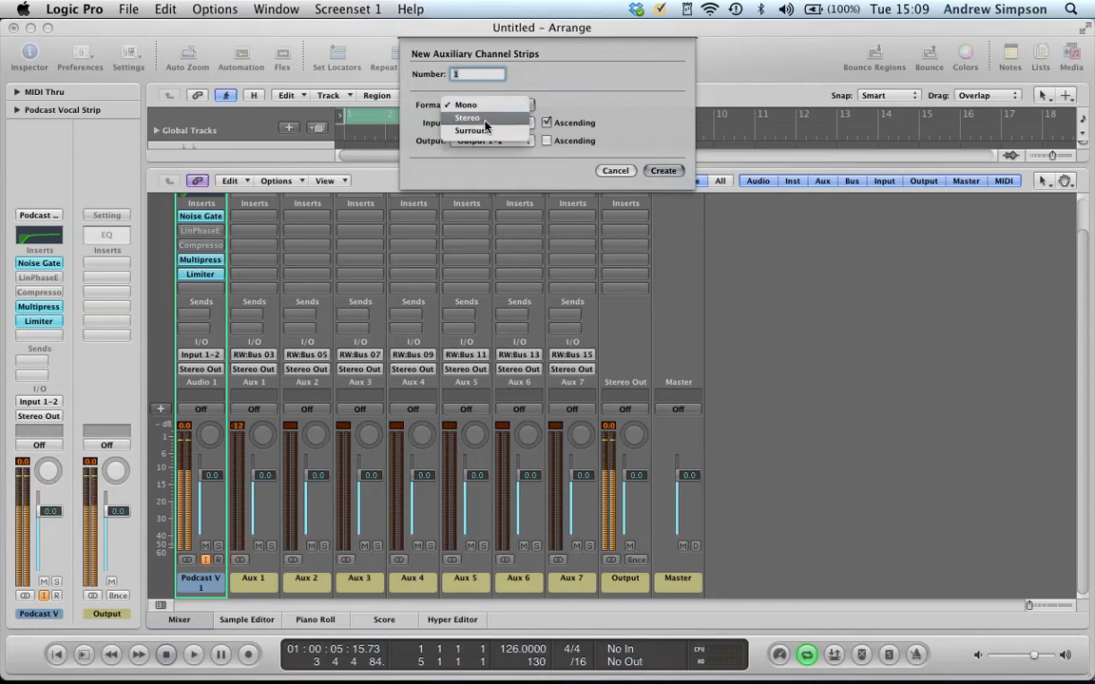
left_click(485, 117)
left_click(491, 112)
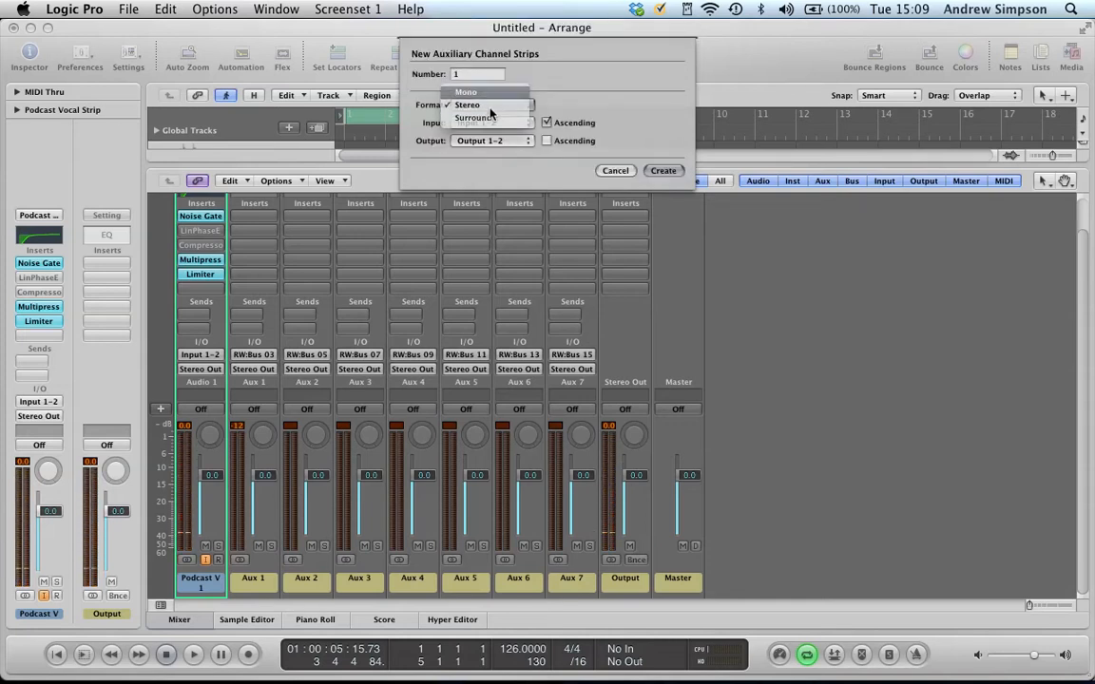
left_click(465, 93)
left_click(490, 141)
left_click(545, 95)
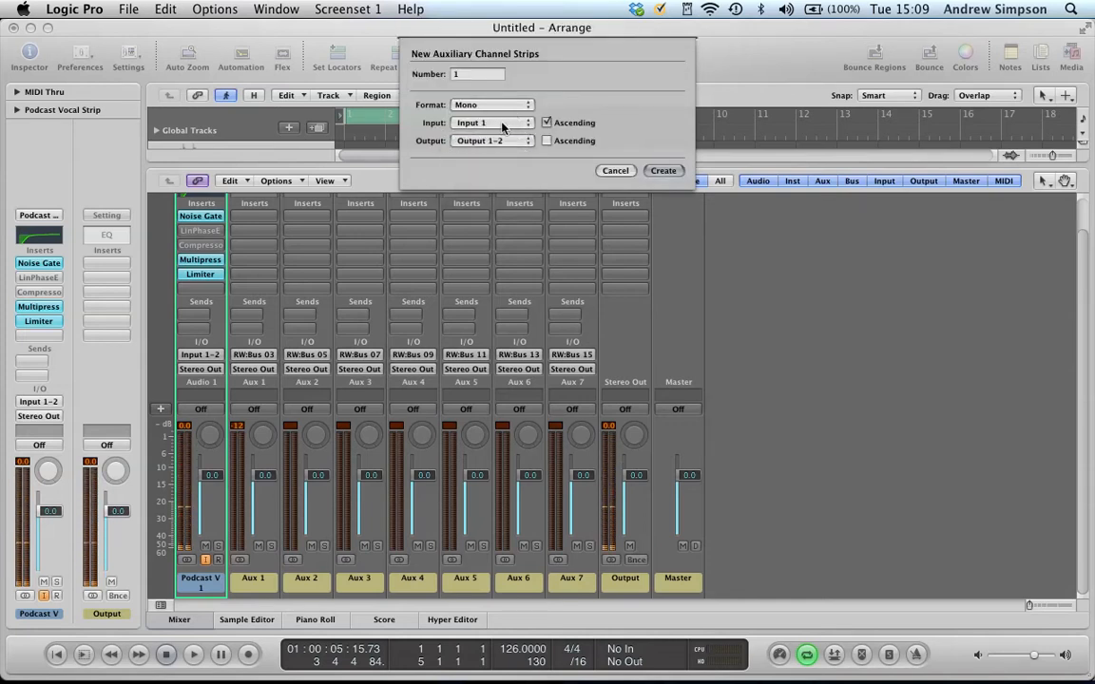
left_click(503, 124)
mouse_move(509, 171)
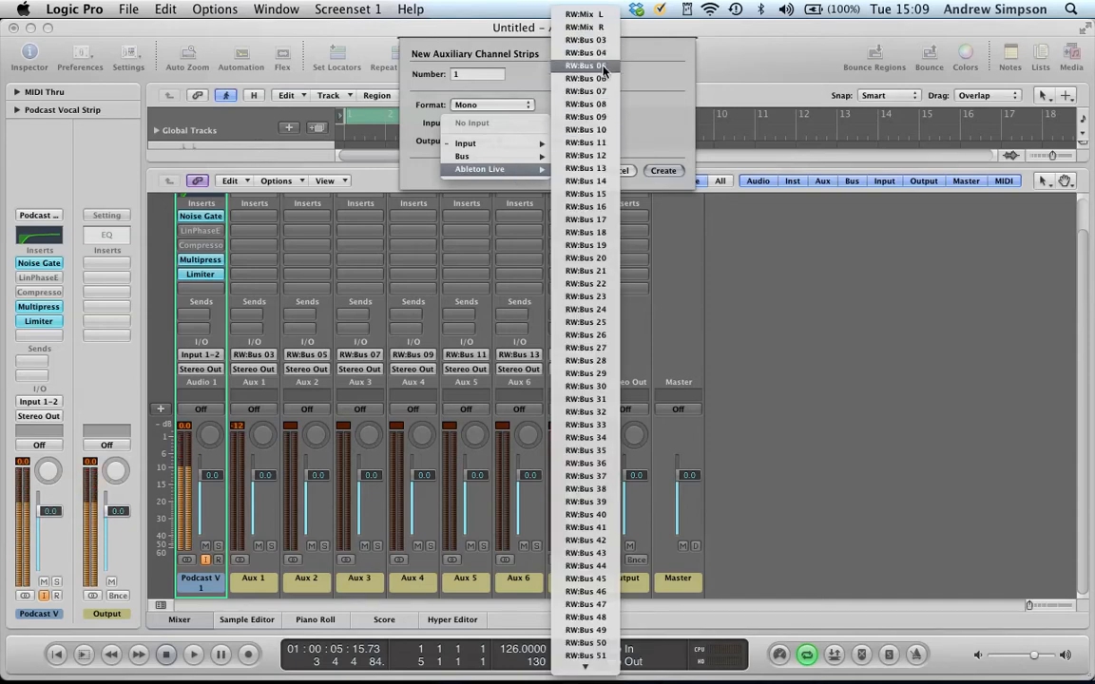
left_click(660, 74)
Set the new auxiliary channel strip's format to Stereo, examine the paired Ableton Live bus inputs, and cancel creating it
left_click(454, 104)
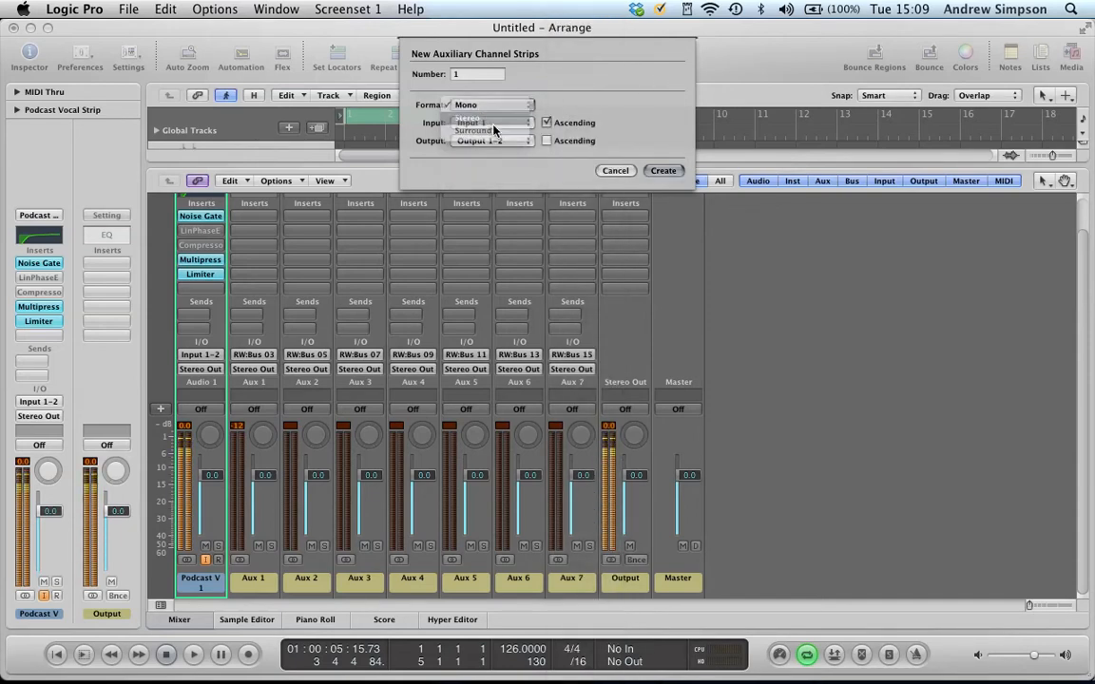
left_click(490, 123)
mouse_move(516, 178)
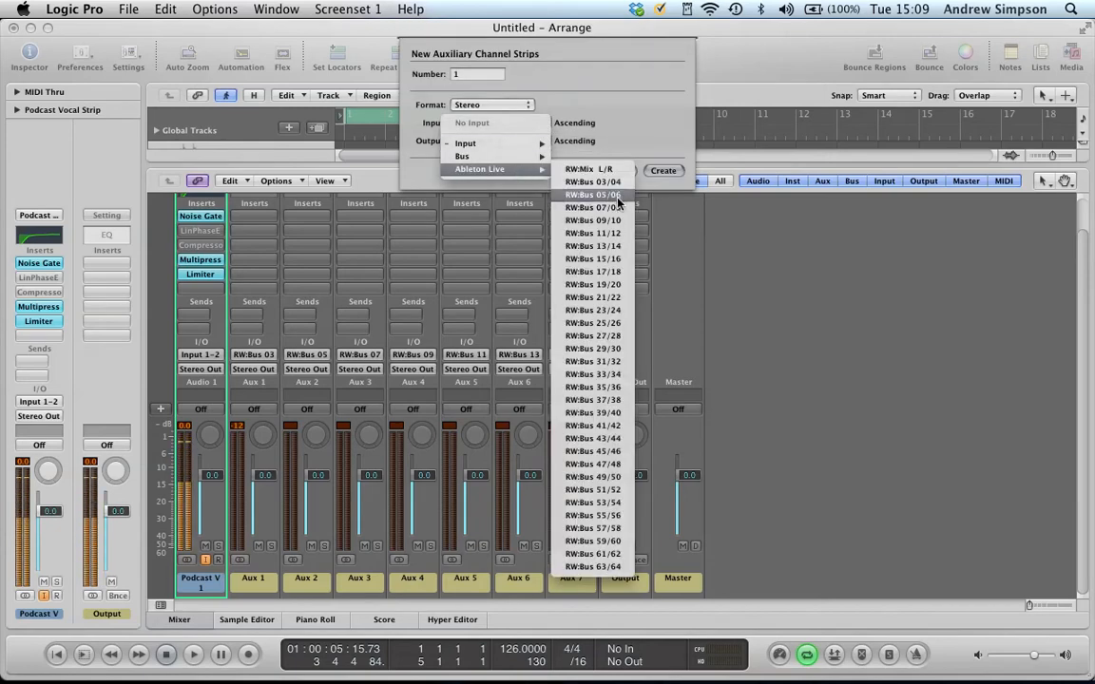
left_click(644, 118)
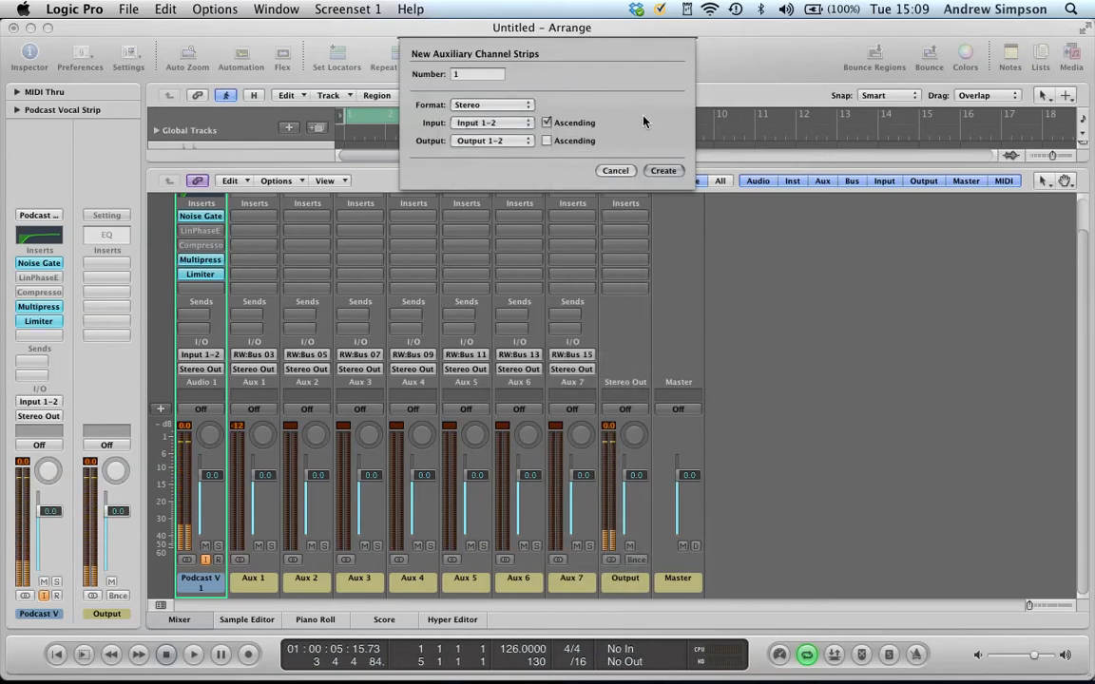
left_click(619, 172)
Play the project briefly to check the level meter of the Aux 1 channel strip, and stop playback
left_click(271, 579)
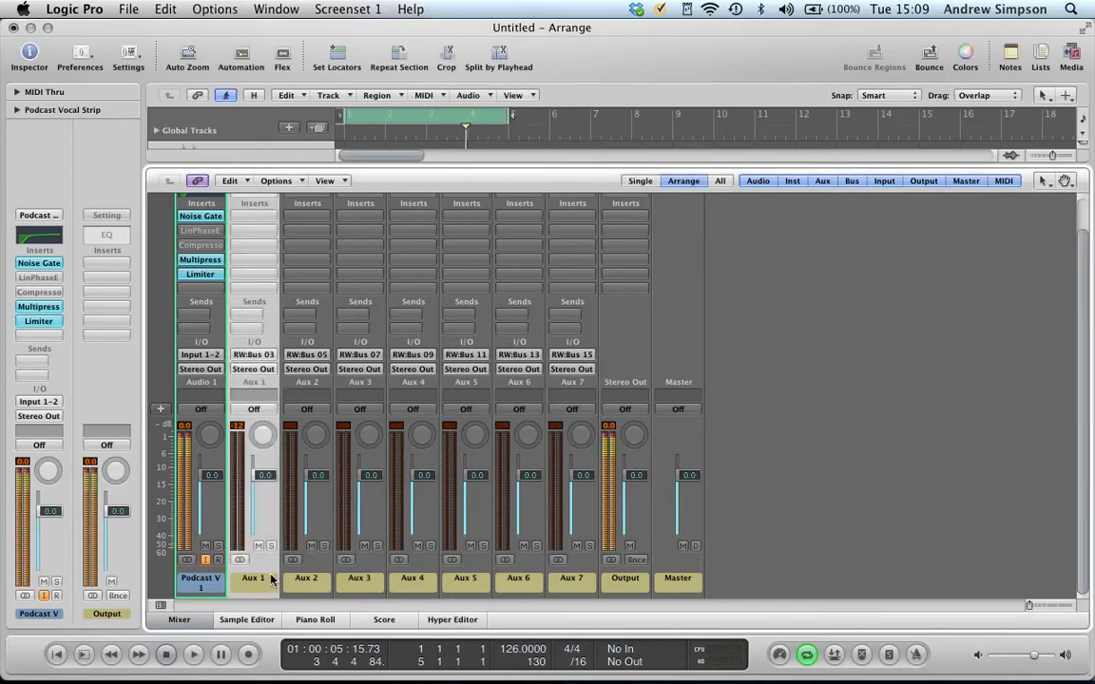
left_click(862, 400)
key("space")
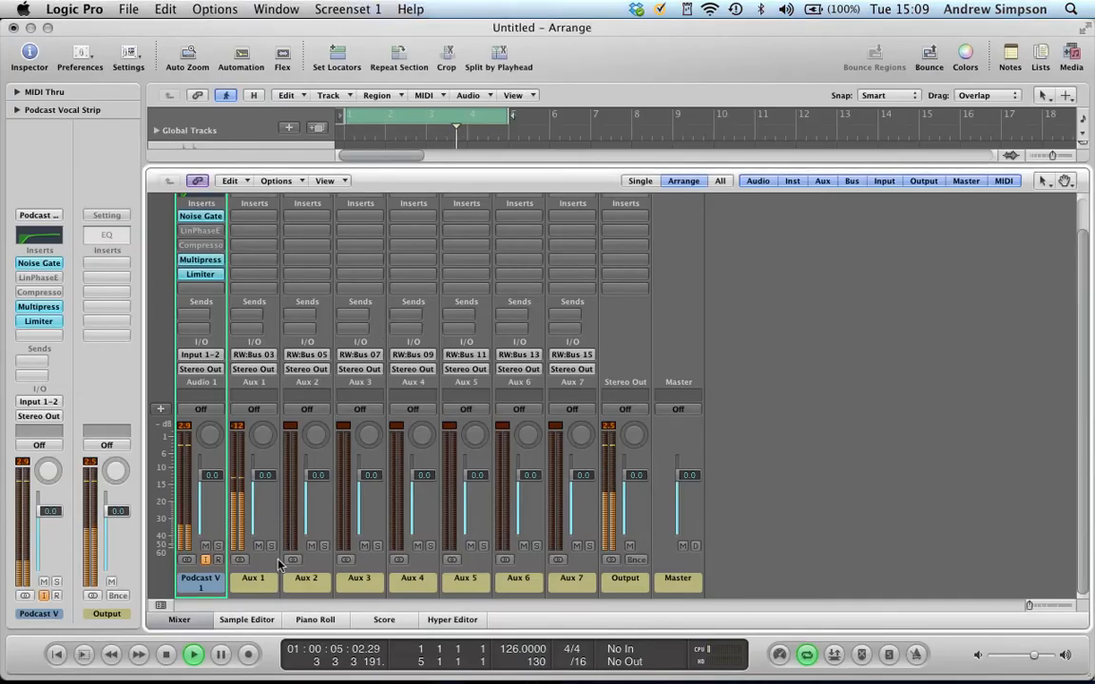
key("space")
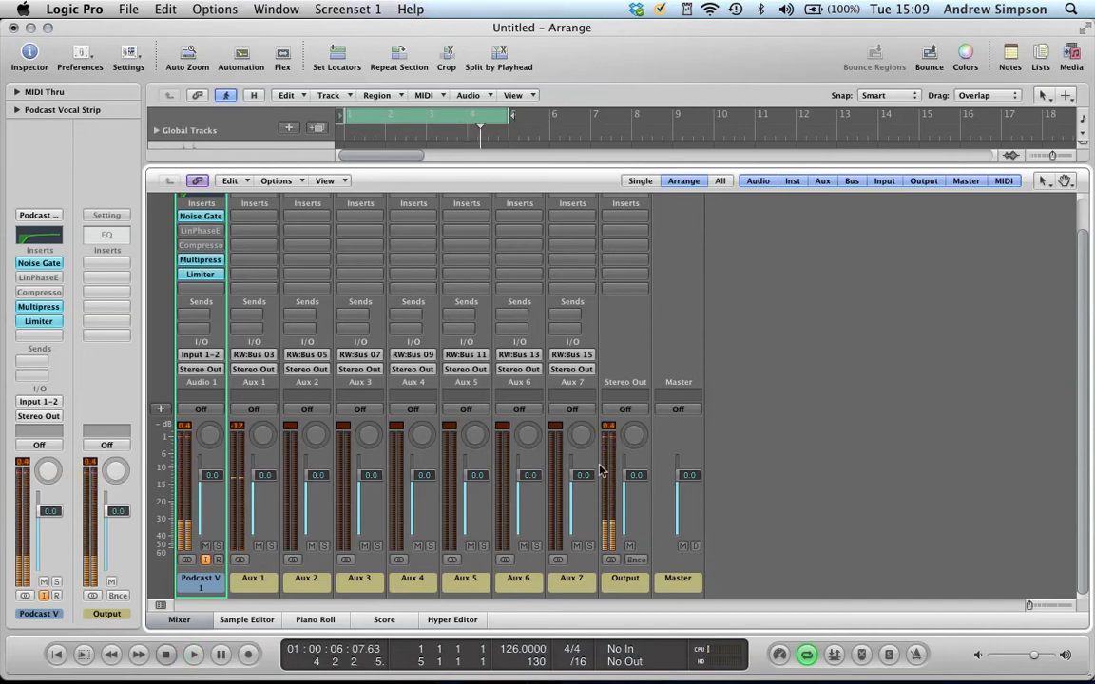
key("super+Tab")
key("super+Tab")
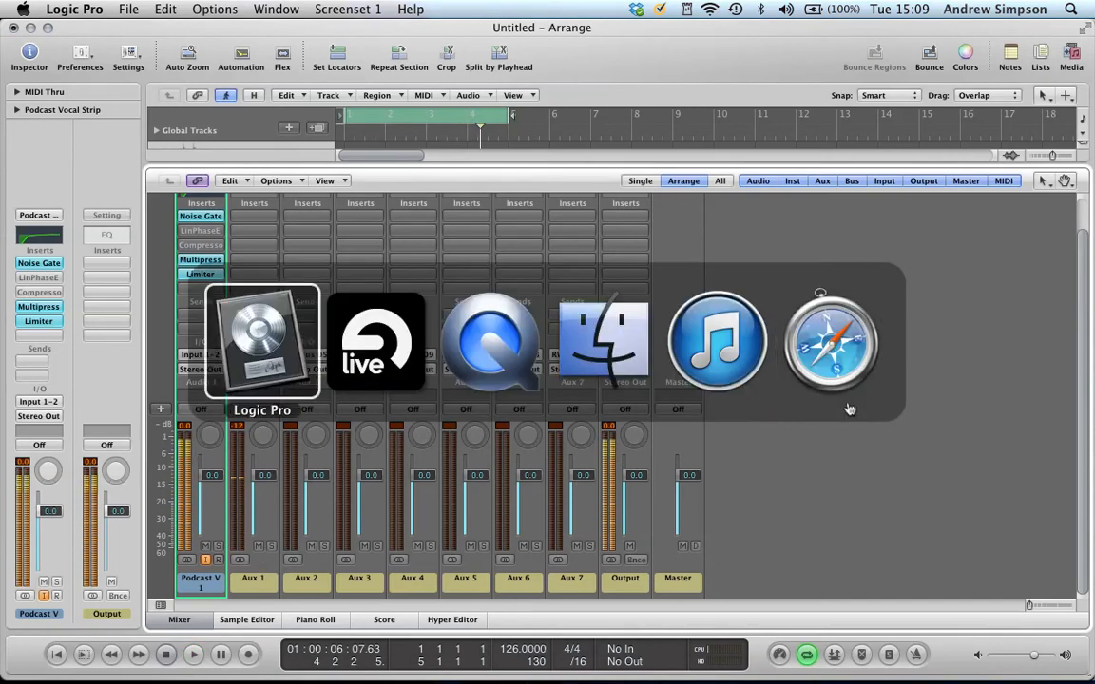
key("super+Tab")
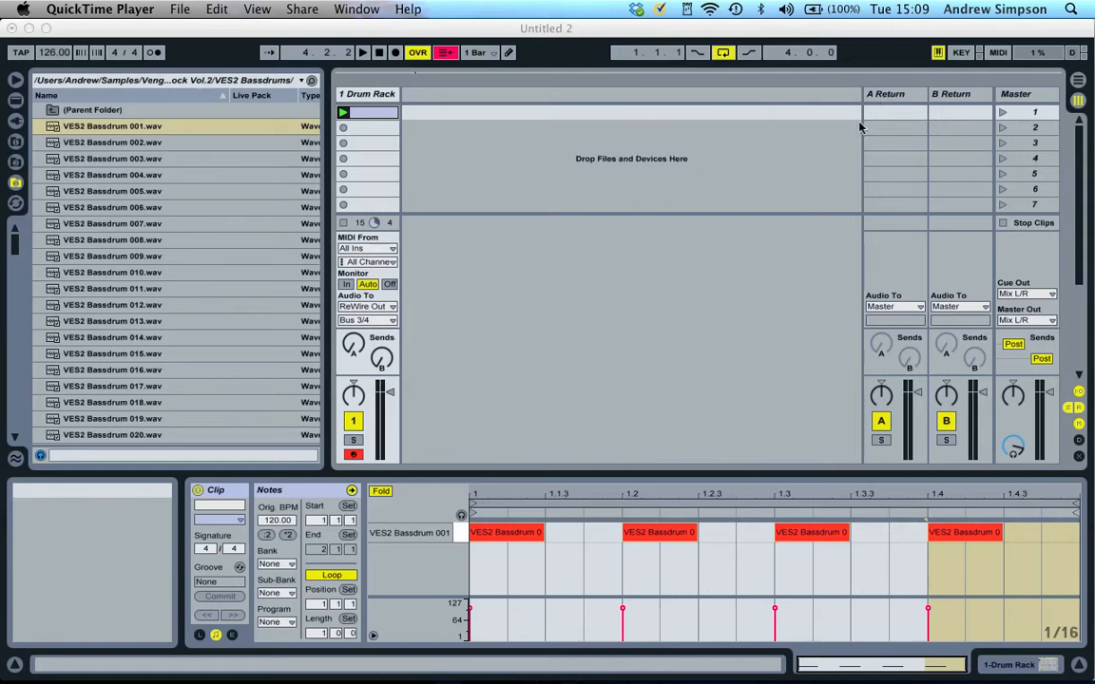
left_click(583, 130)
key("super+Tab")
key("super+Tab")
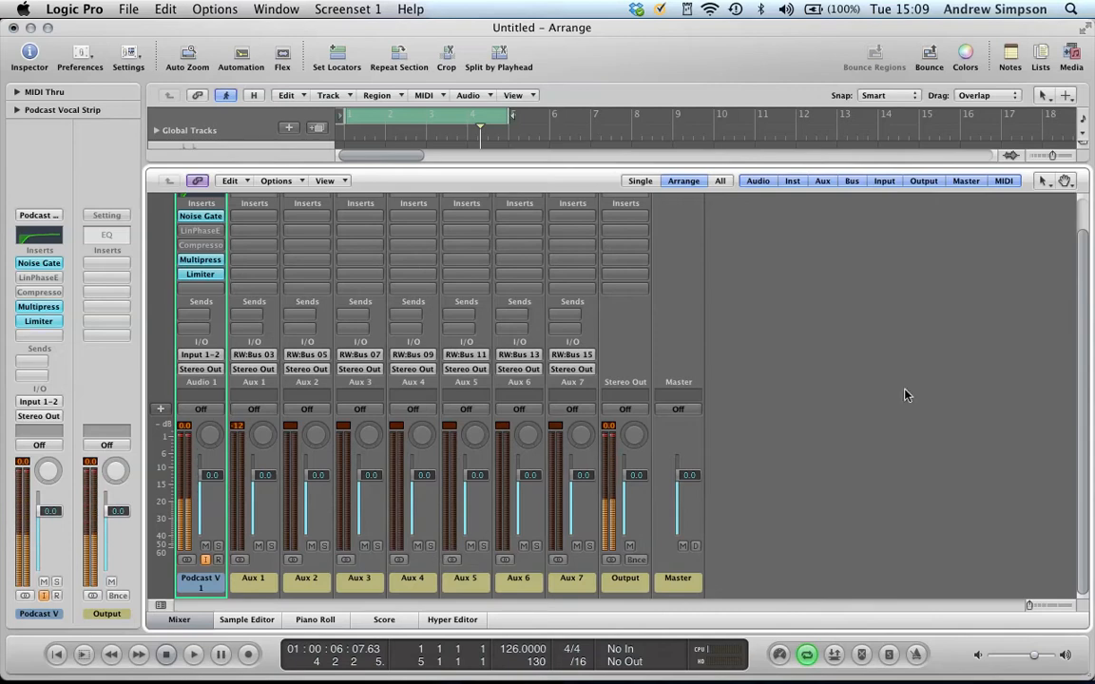
key("super+Tab")
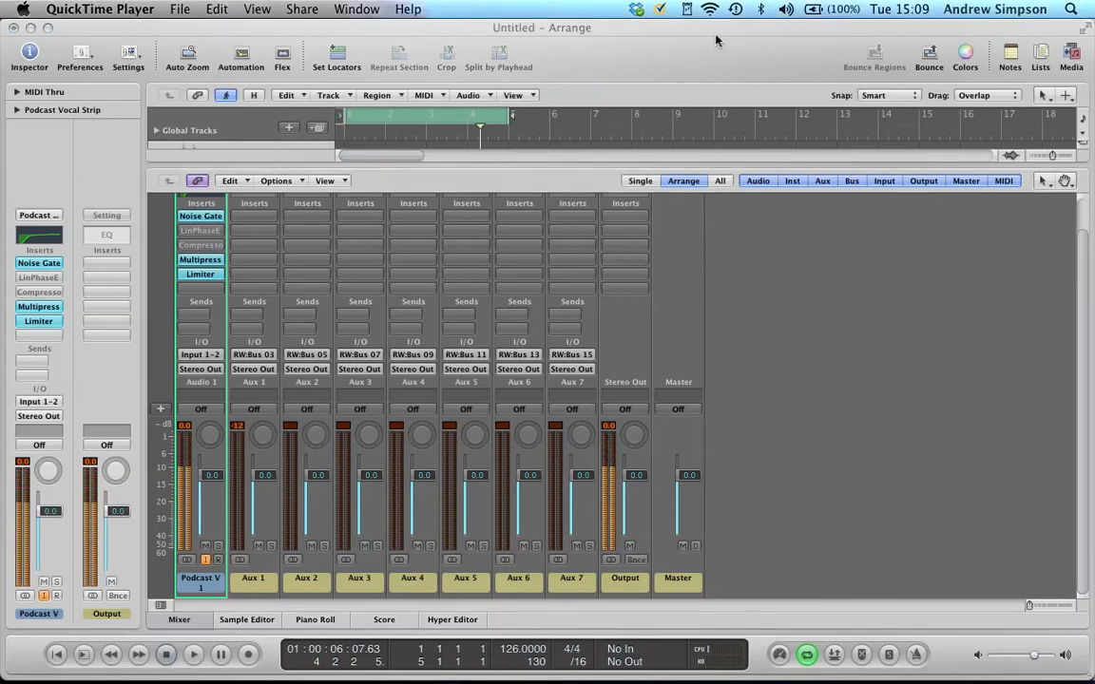
Switch to Ableton Live and add a Drum Rack as a new track beside the first Drum Rack track
key("super+Tab")
key("super+Tab")
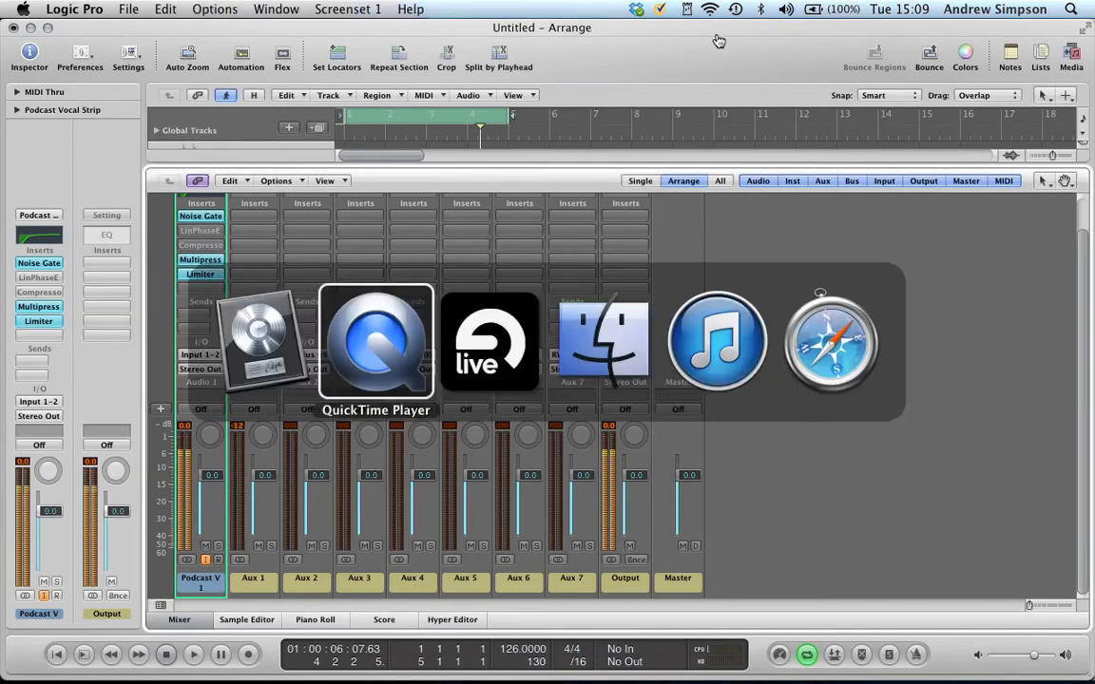
key("super+Tab")
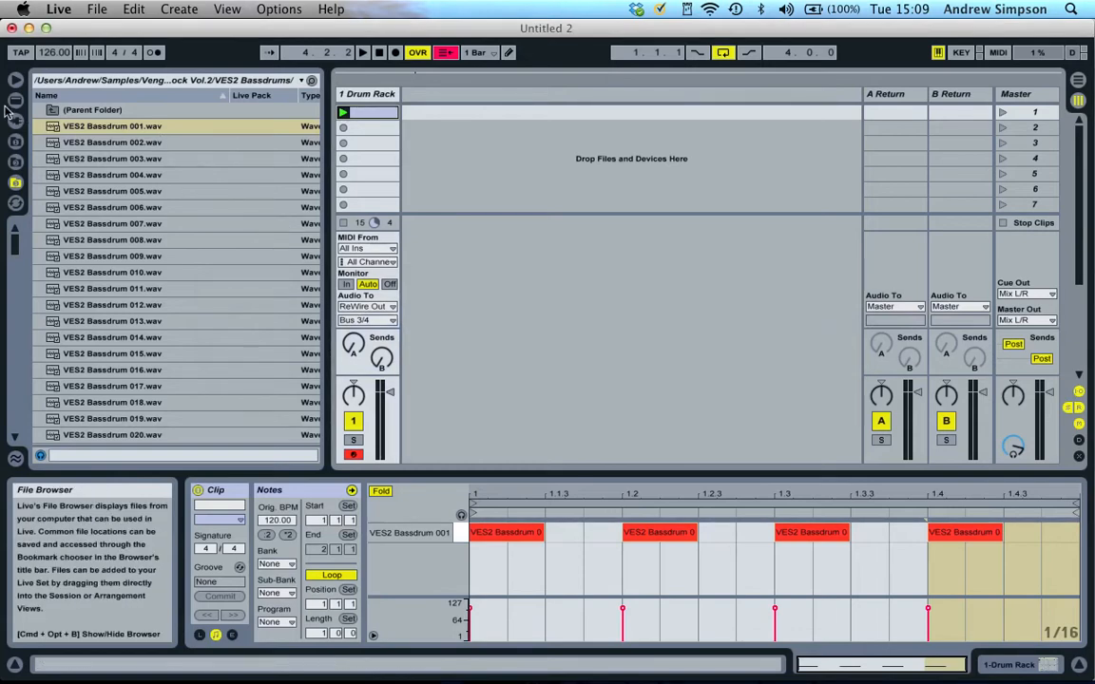
left_click(15, 101)
left_click_drag(119, 128, 438, 107)
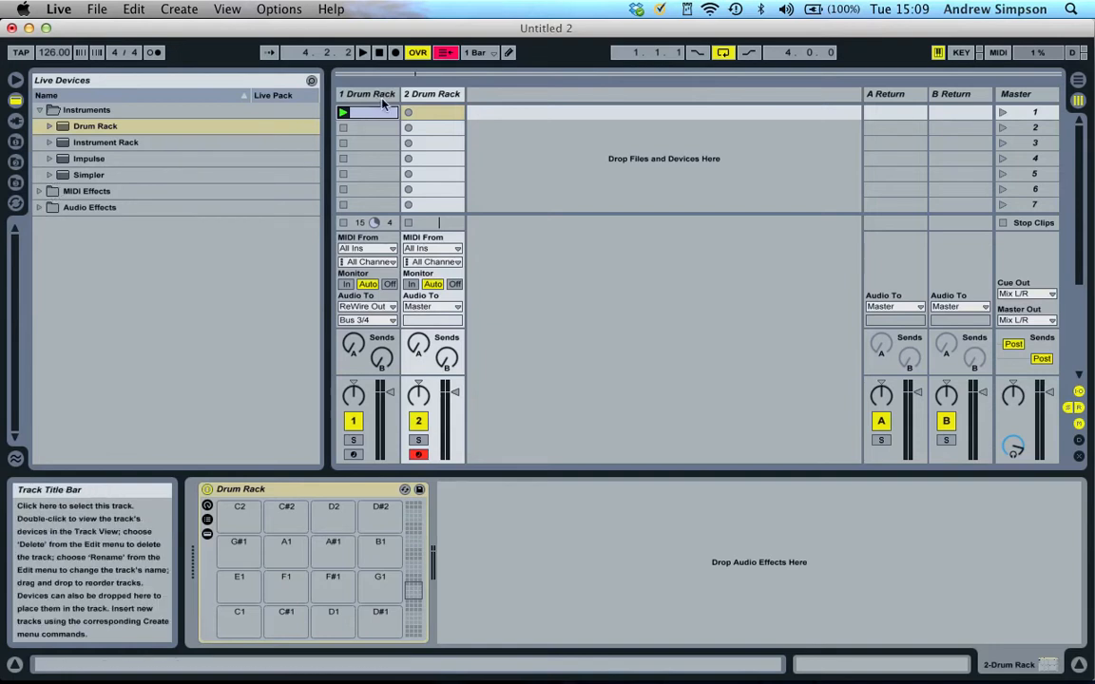
Load VES2 Closed Hihat 096.wav from the VES2 Cymbals samples onto the C1 pad of the new Drum Rack
left_click(16, 184)
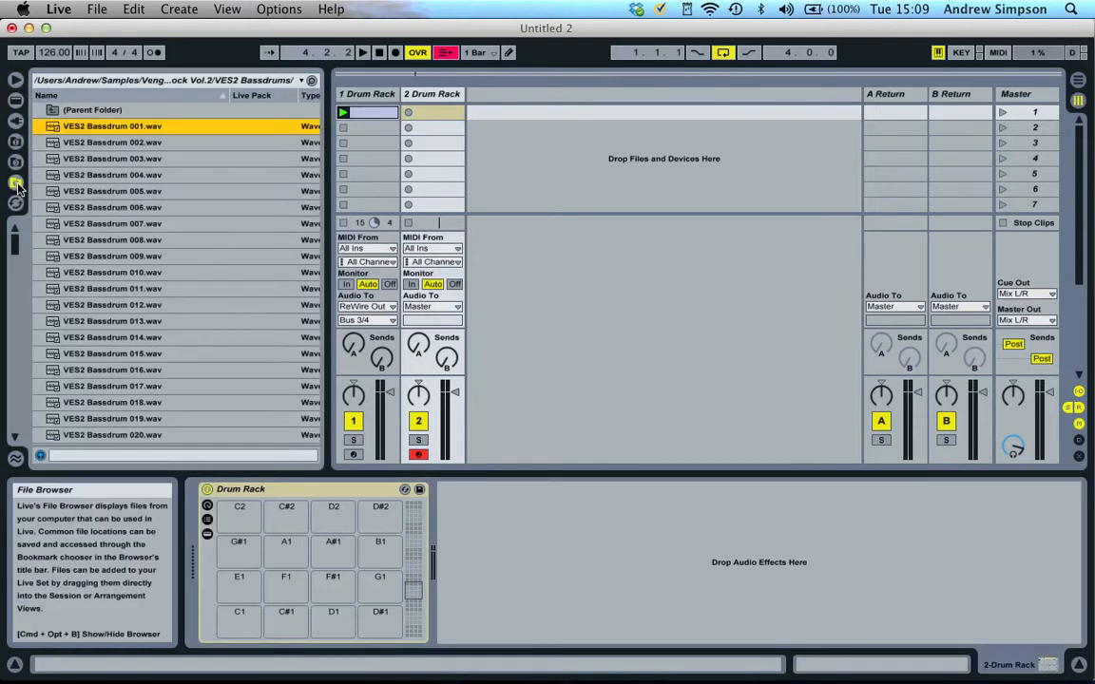
double_click(95, 110)
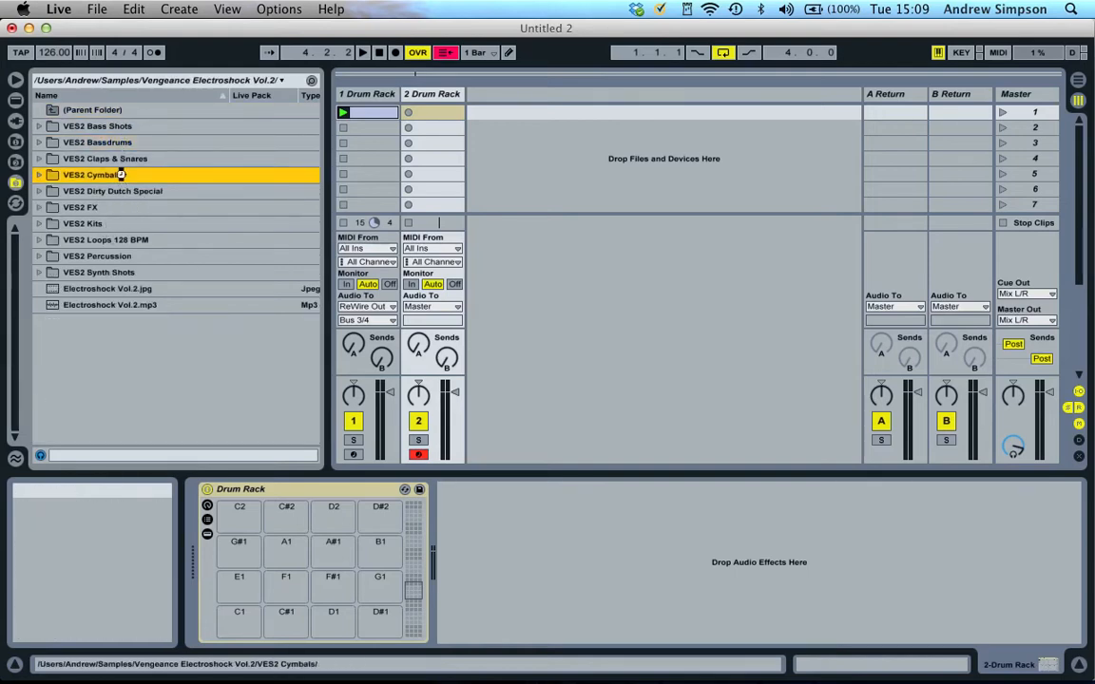
double_click(122, 177)
double_click(106, 127)
scroll(124, 209, "down", 5)
scroll(120, 241, "down", 15)
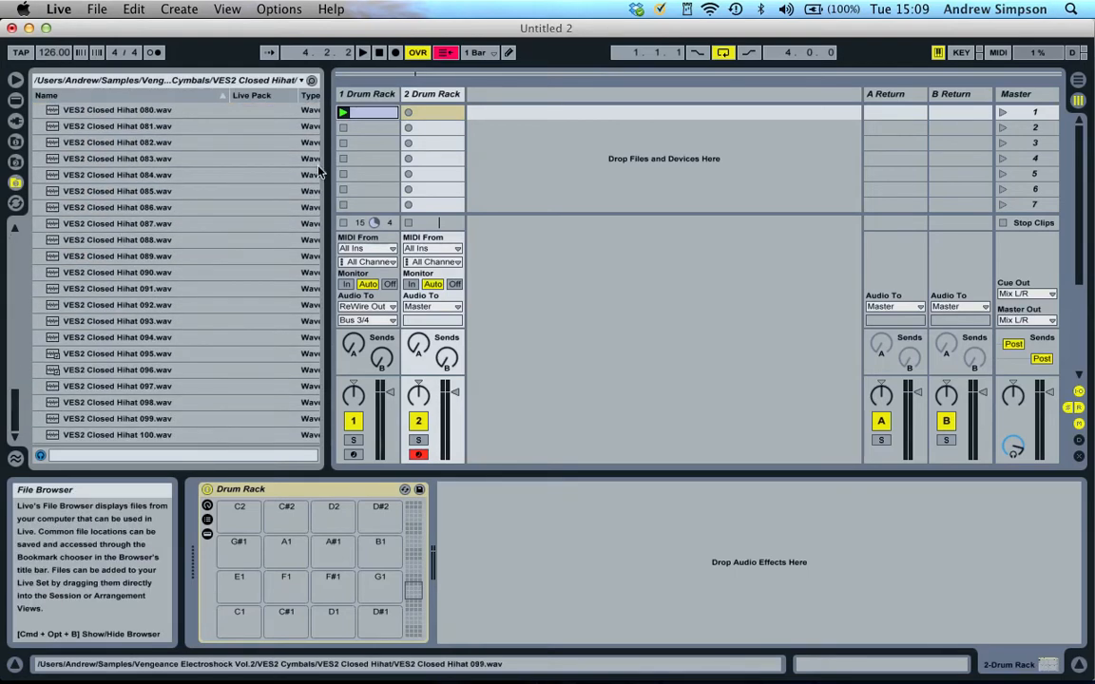
left_click_drag(164, 370, 233, 630)
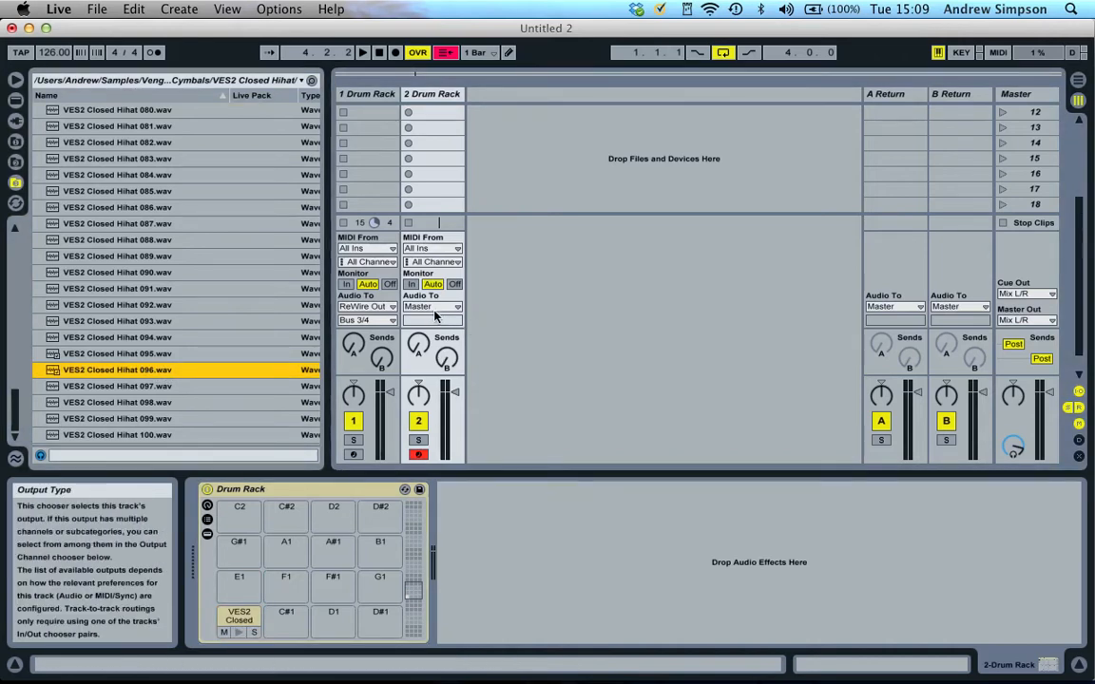
Route the second Drum Rack track's audio output to ReWire Out on Bus 5/6
left_click(439, 306)
left_click(429, 319)
left_click(433, 319)
left_click(428, 339)
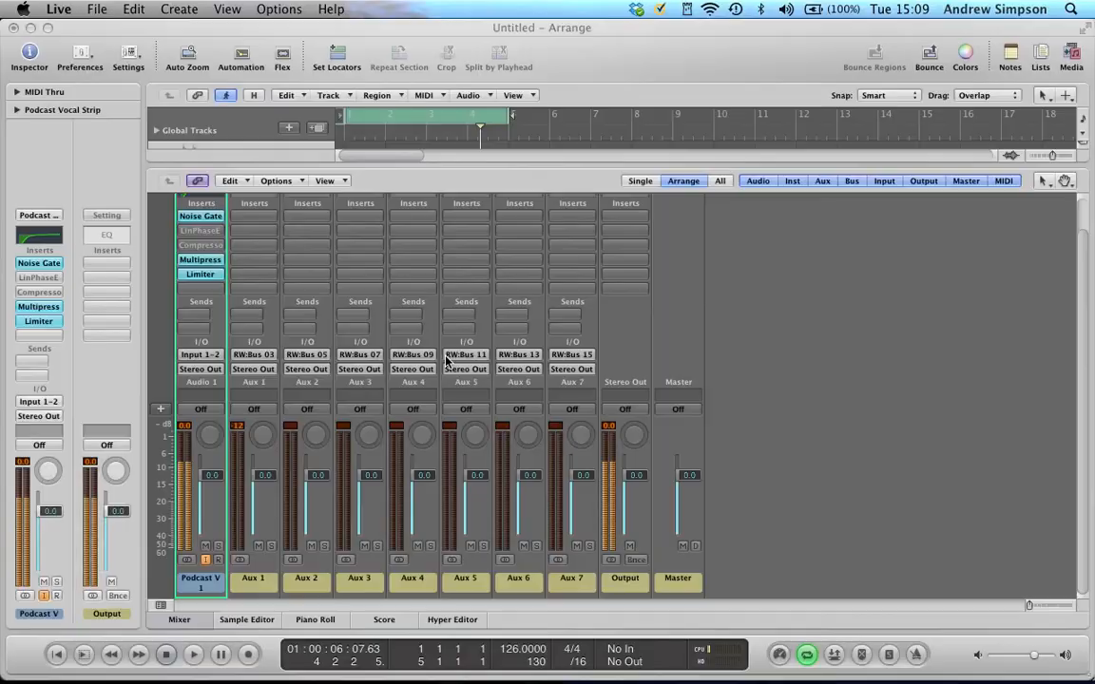
Return from Logic Pro's mixer to Ableton Live and preview the closed hi-hat pad in the second Drum Rack
left_click(447, 359)
left_click(298, 577)
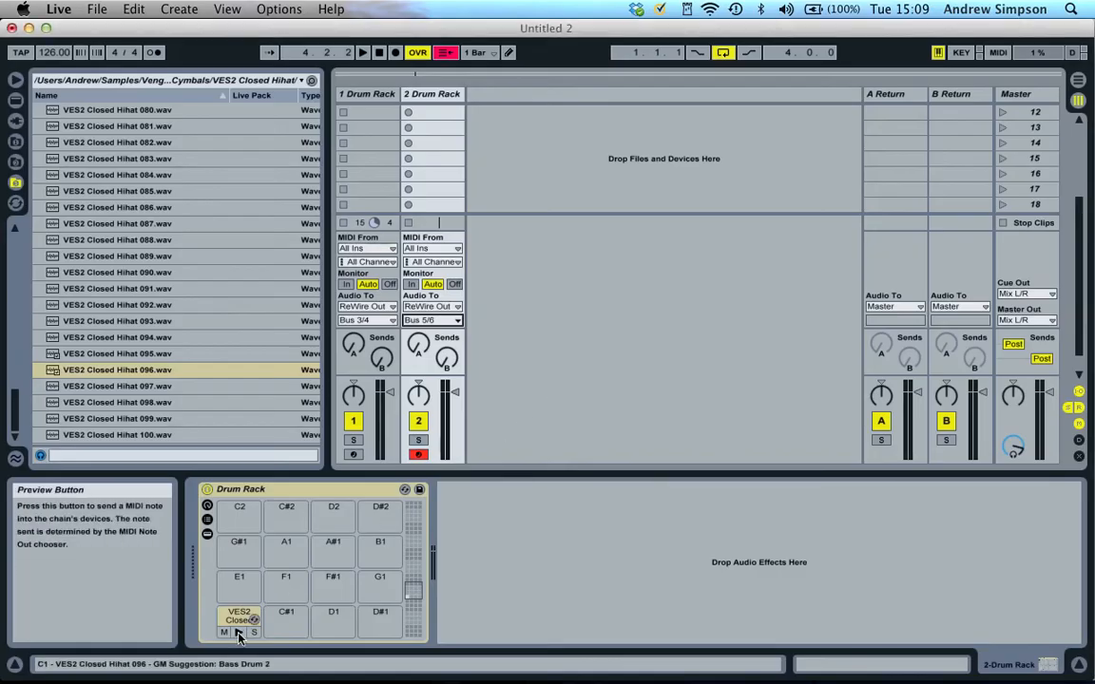
left_click(239, 634)
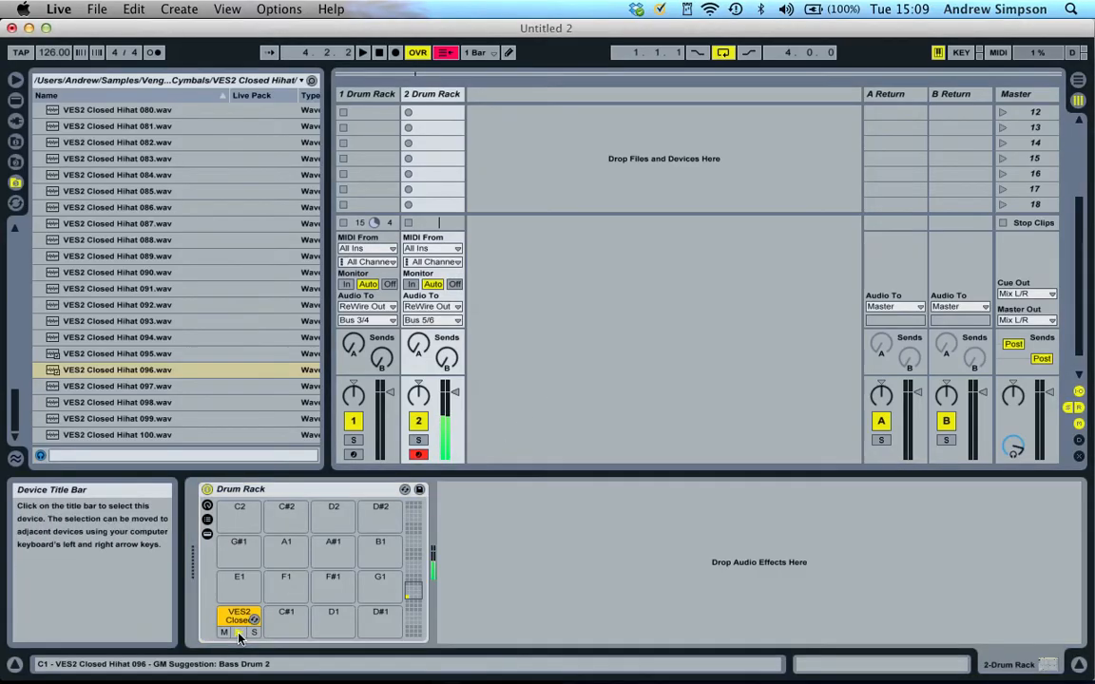
left_click(690, 36)
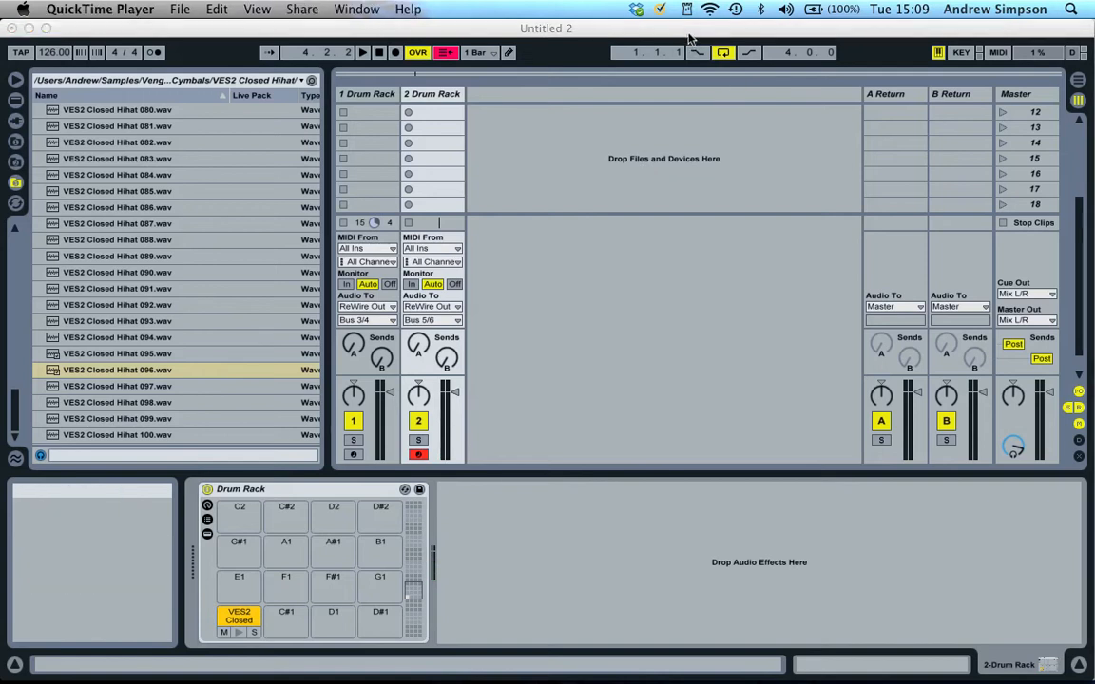
Find Reverb among Live's audio effects and add it to the A return track
left_click(27, 93)
left_click(17, 102)
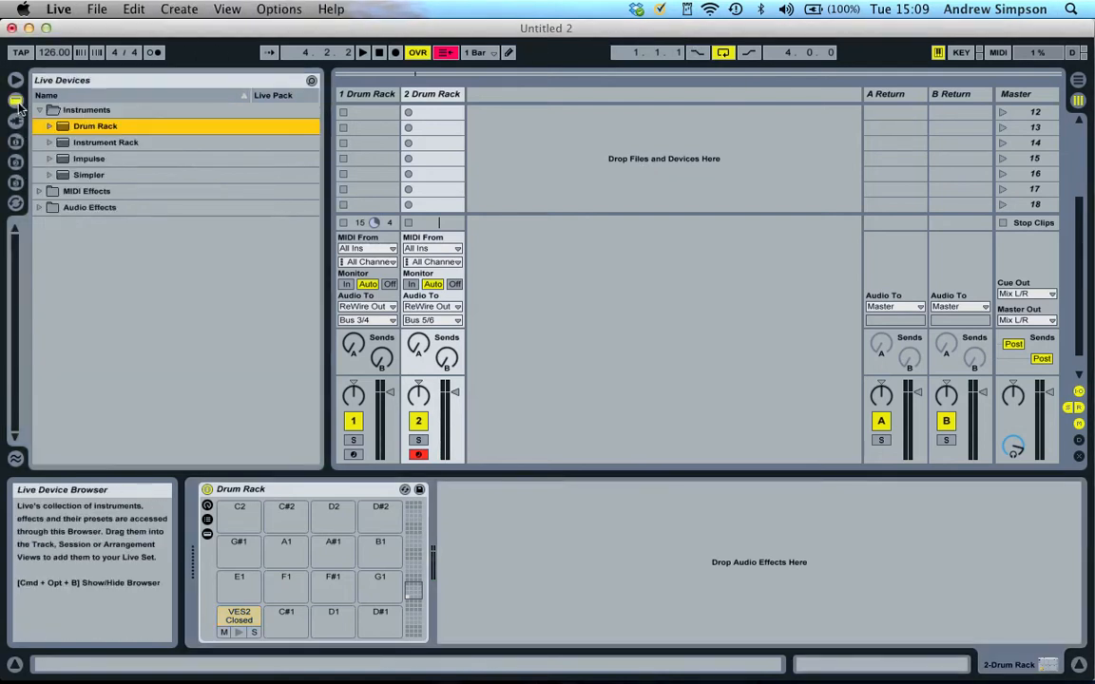
left_click(39, 110)
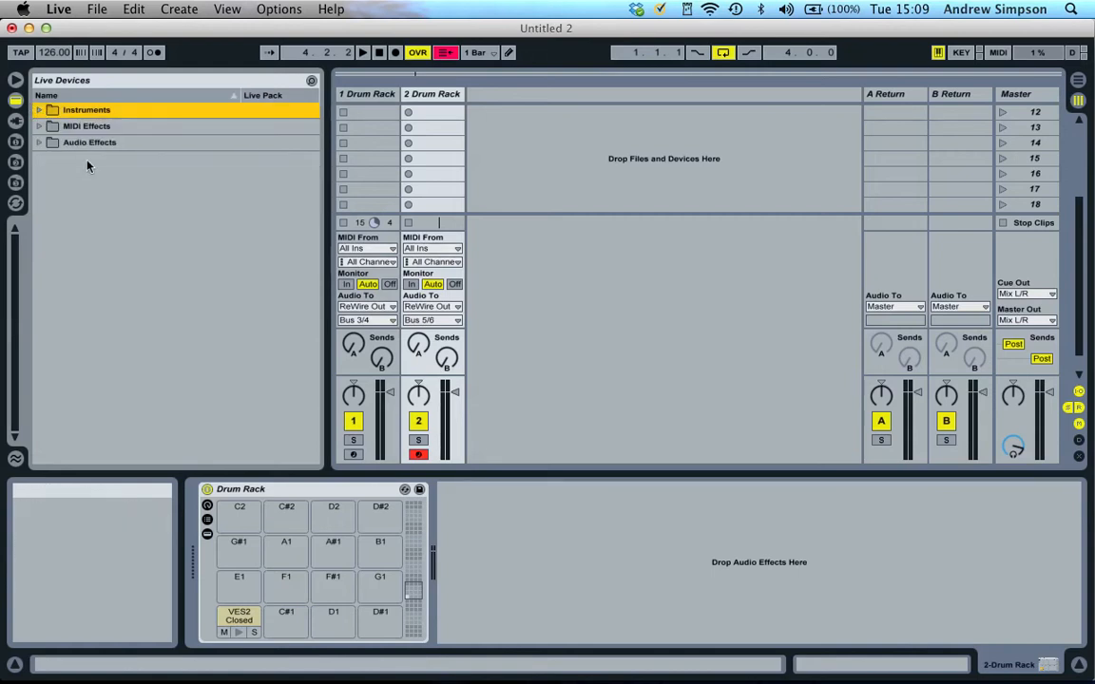
left_click(39, 143)
scroll(124, 228, "down", 5)
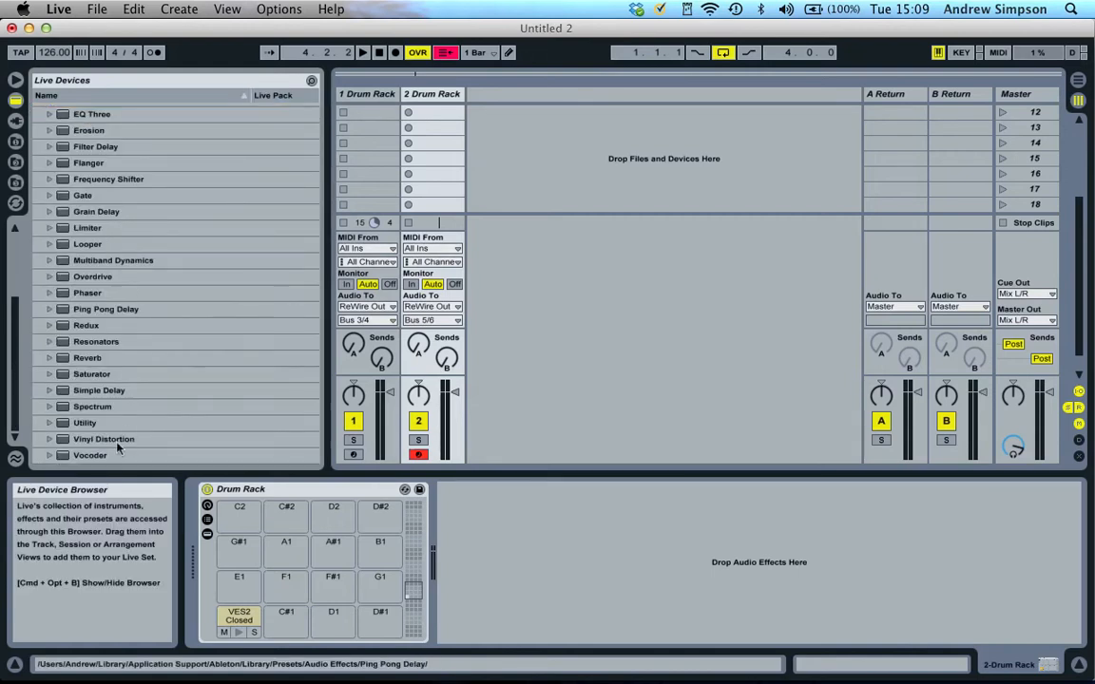
left_click_drag(76, 358, 893, 107)
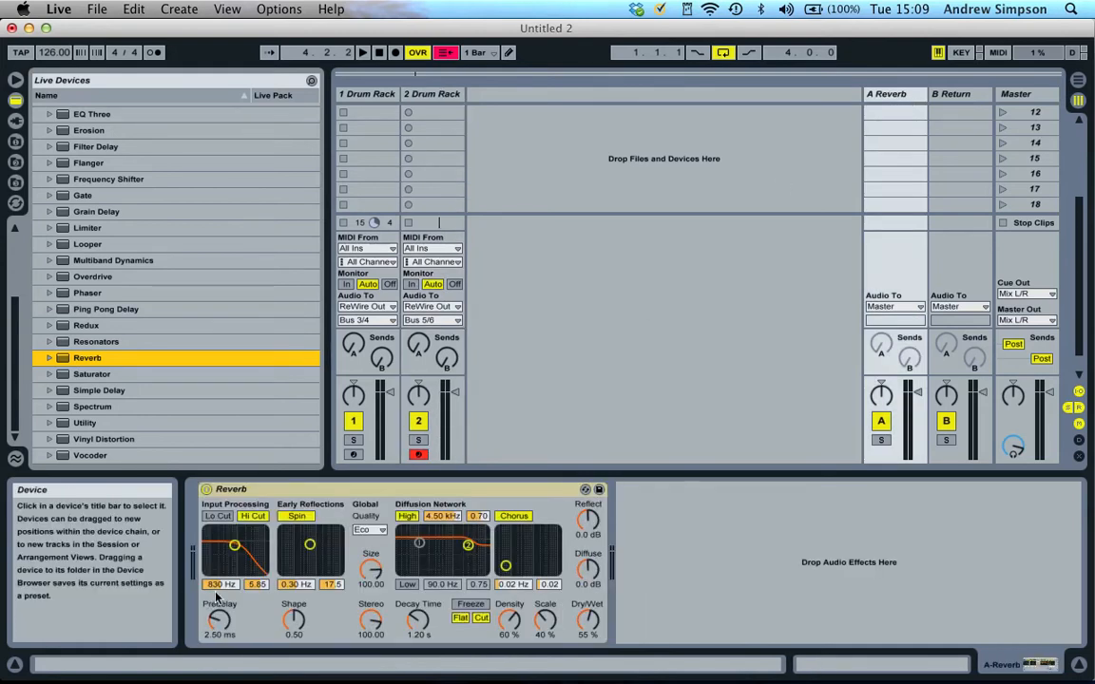
Set the Reverb's input filter to 4.00 kHz, Quality to High, Size to 30.00, Decay Time to 300 ms and Dry/Wet to 100%
left_click_drag(217, 587, 216, 583)
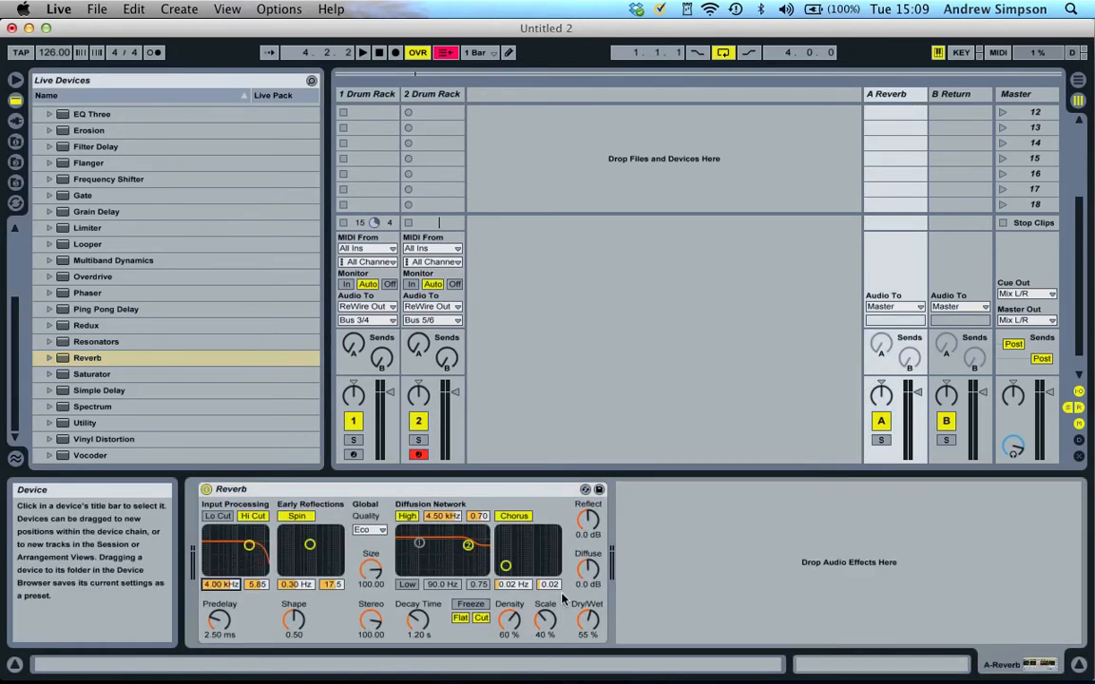
left_click(367, 530)
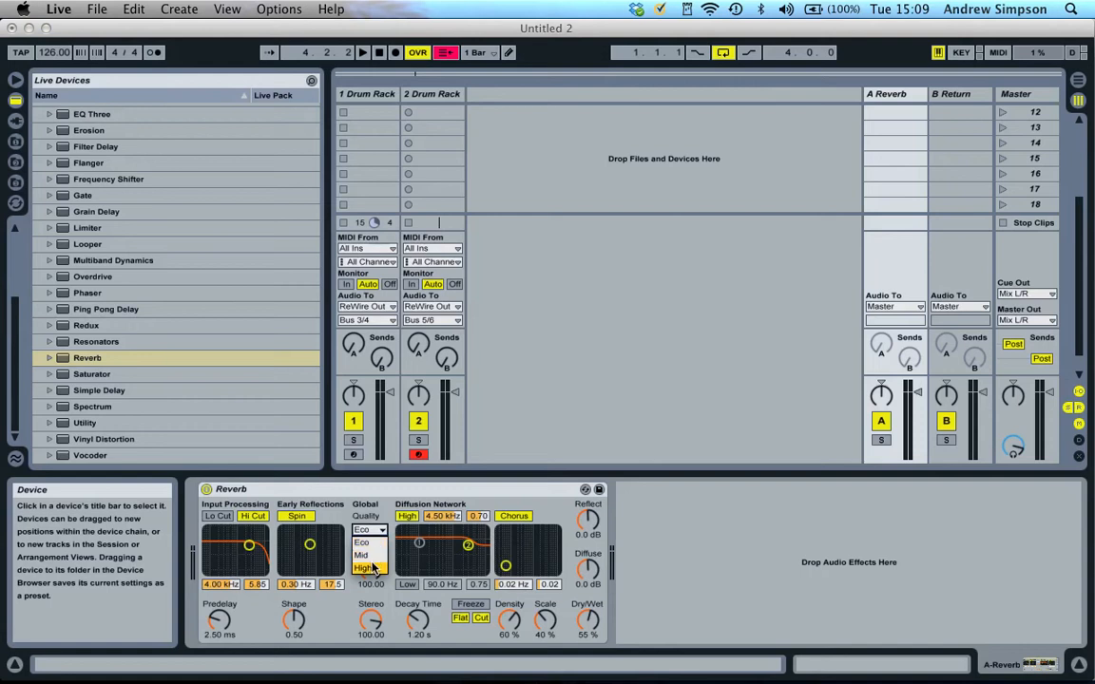
left_click(373, 568)
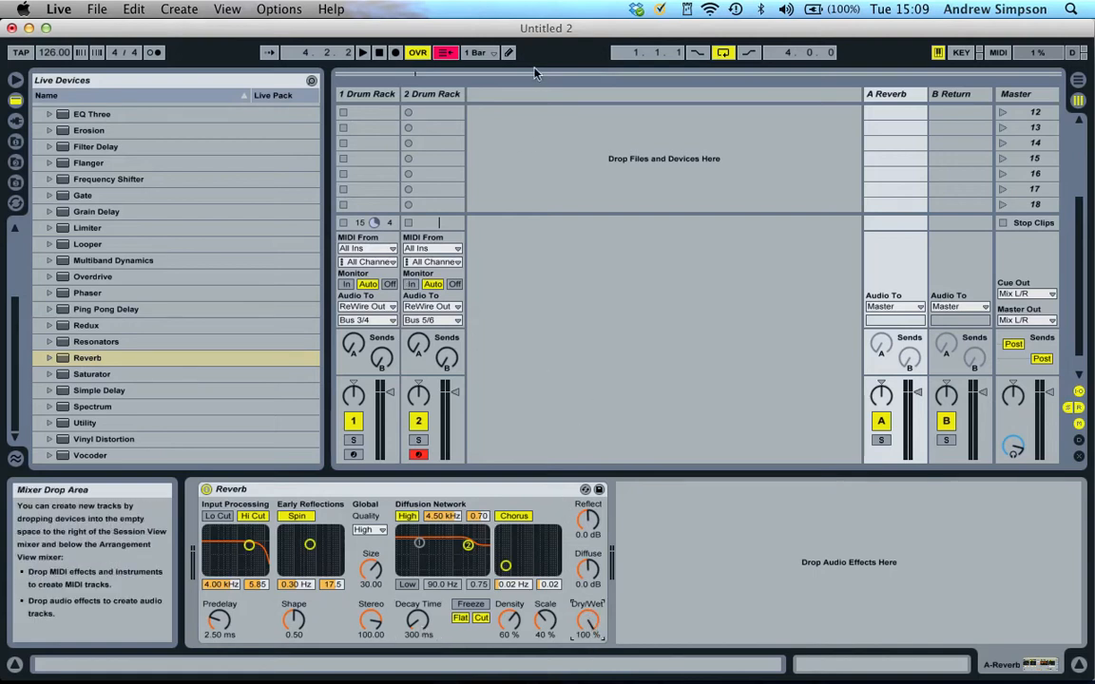
left_click(611, 10)
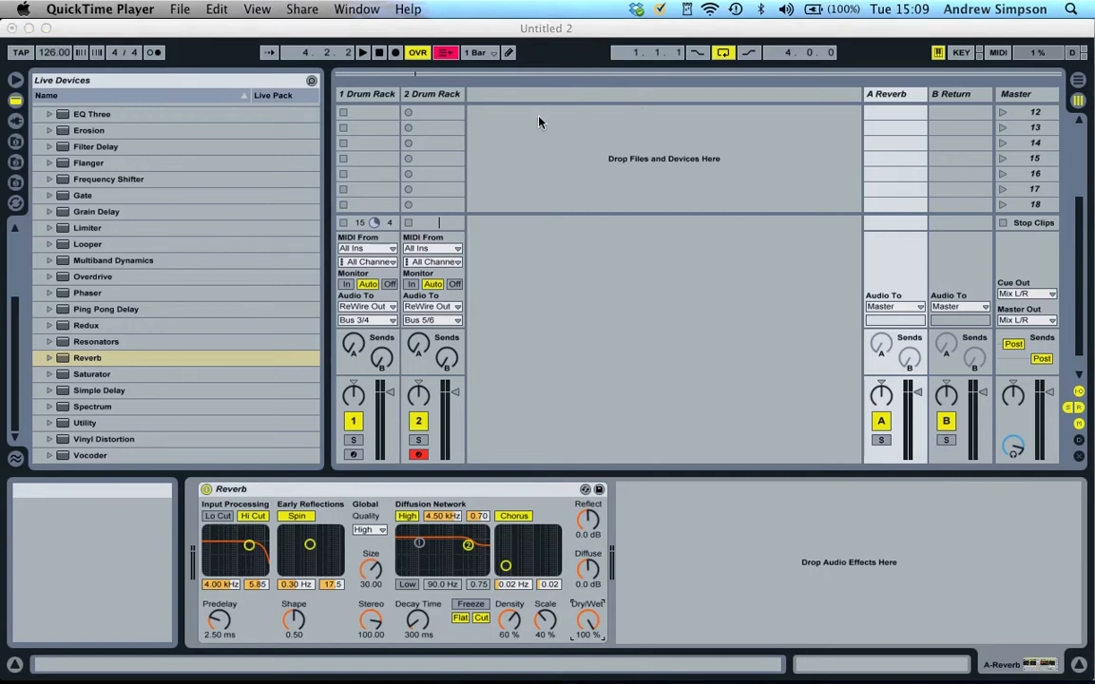
Select the second Drum Rack track and turn its send to return A up to maximum
left_click(432, 93)
left_click(432, 93)
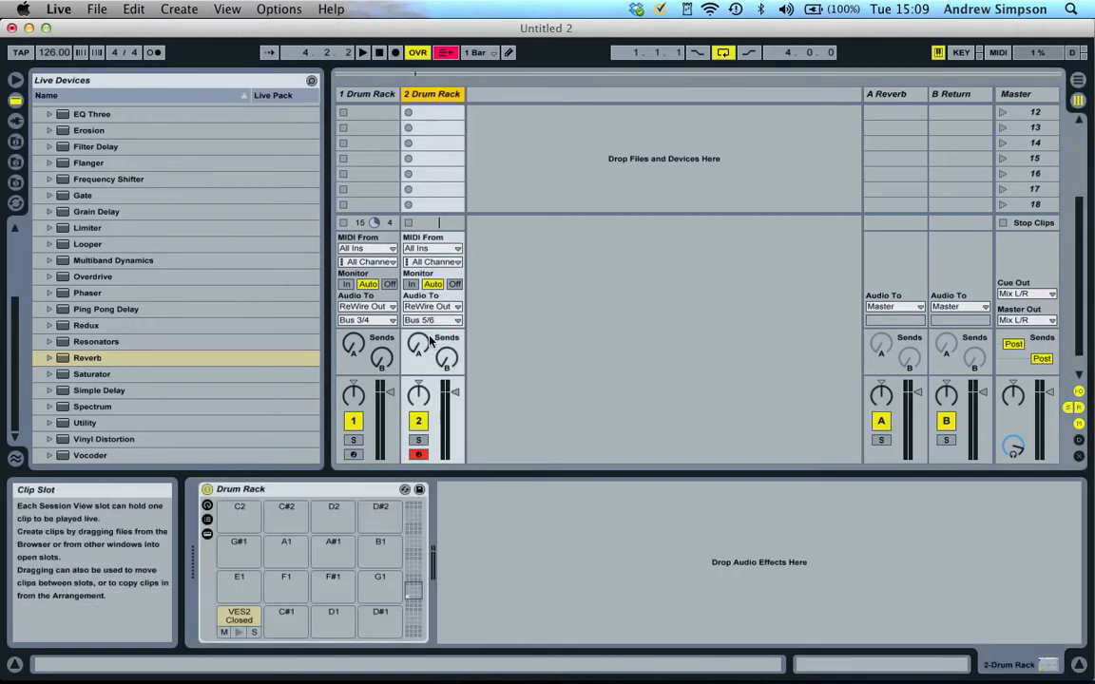
left_click_drag(414, 348, 415, 228)
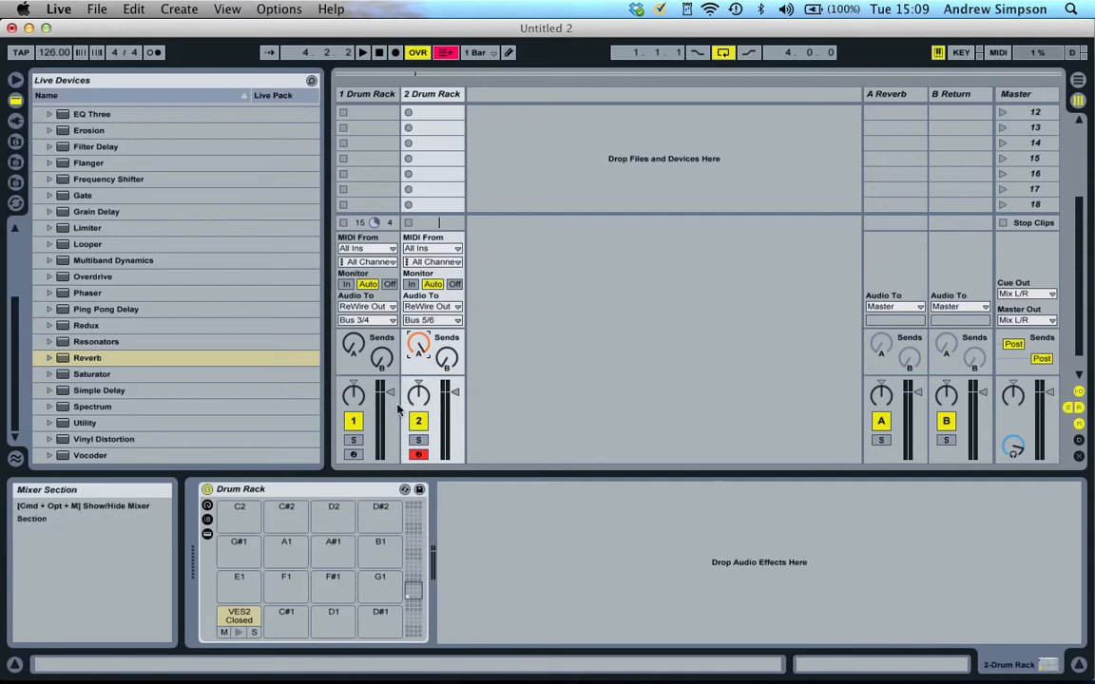
Preview the closed hi-hat pad through the reverb send, select the A Reverb return and check Logic Pro before returning to Live
left_click(239, 633)
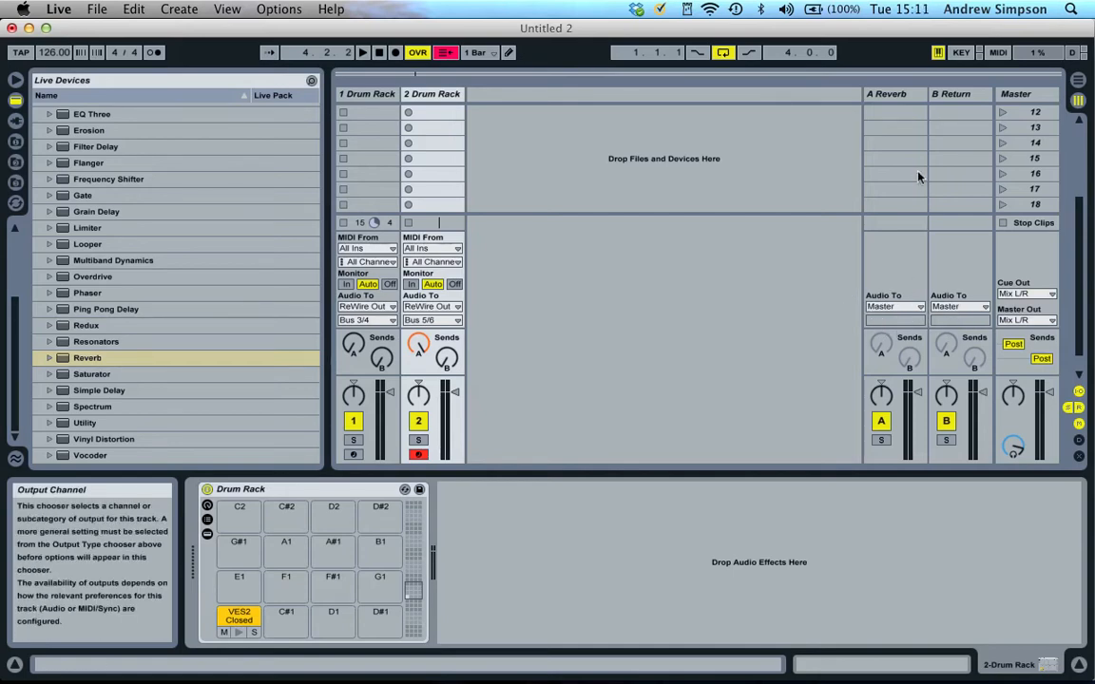
left_click(889, 94)
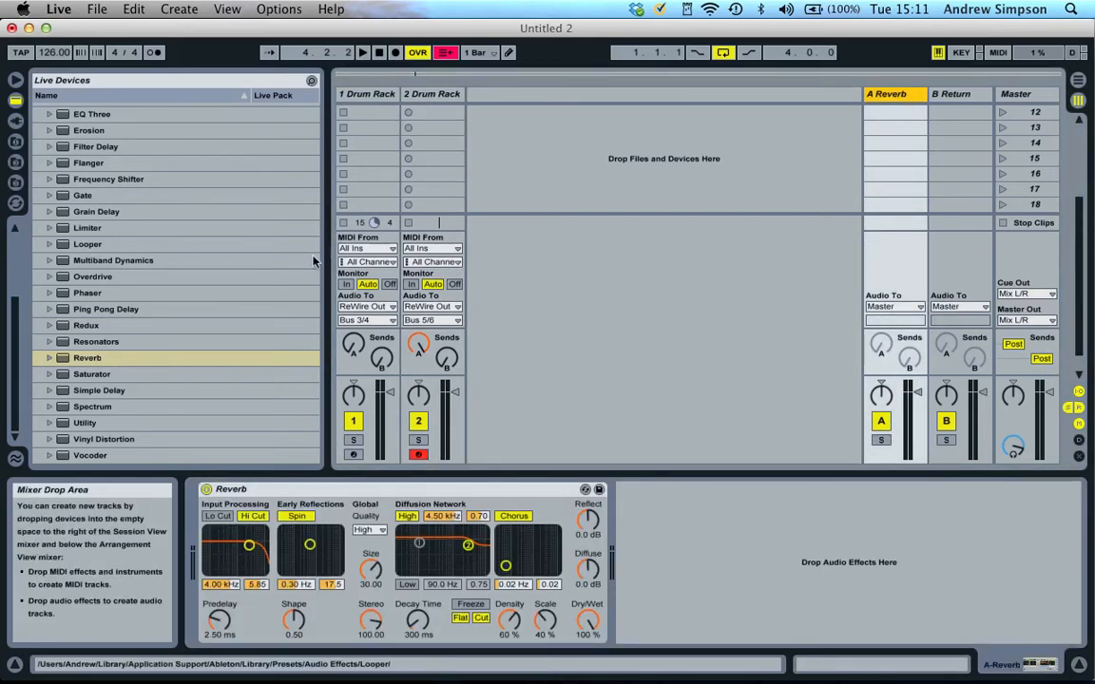
key("super+Tab")
key("super+Tab")
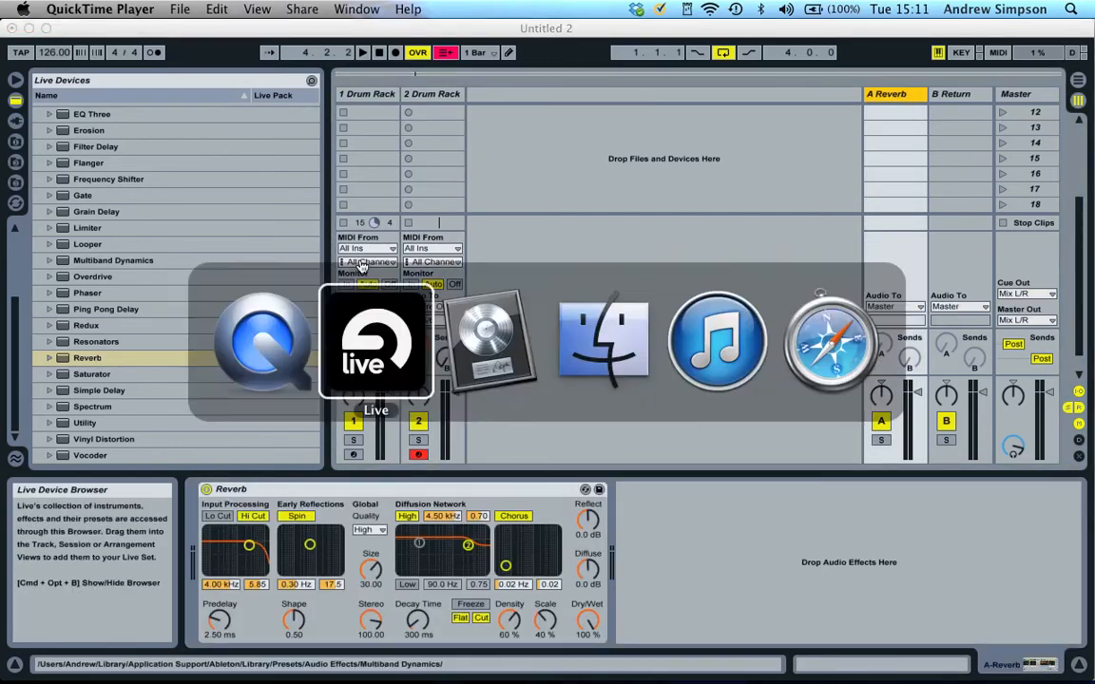
key("super+Tab")
key("super+Tab")
key("super+Tab")
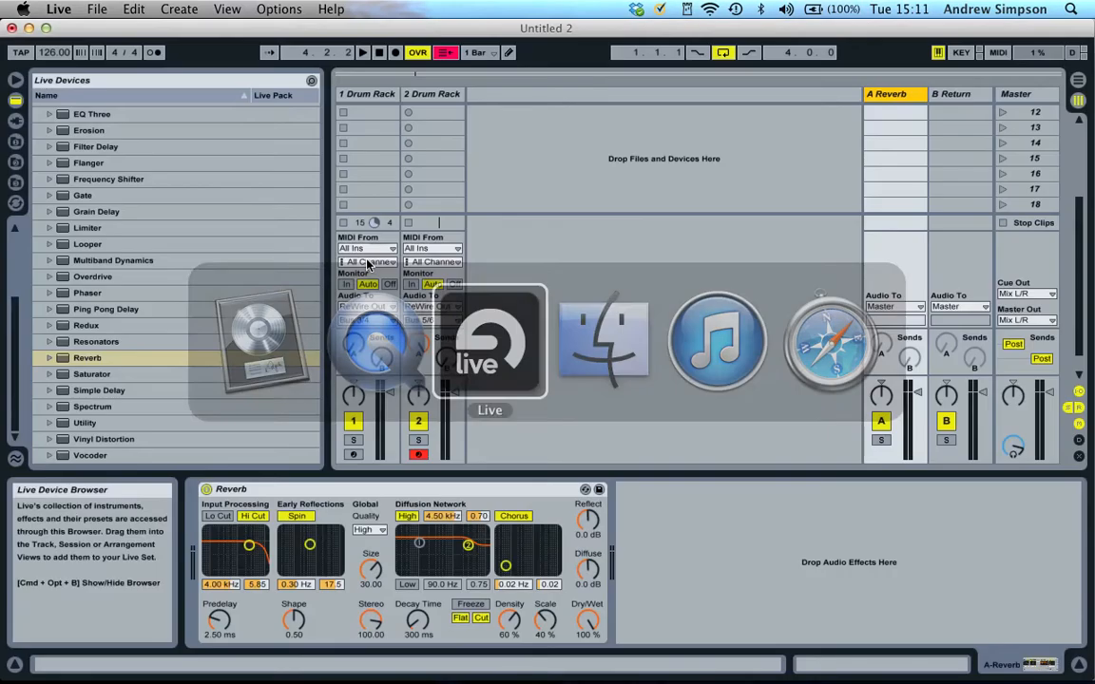
Route the A Reverb return track's audio output to ReWire Out on Bus 7/8
left_click(894, 308)
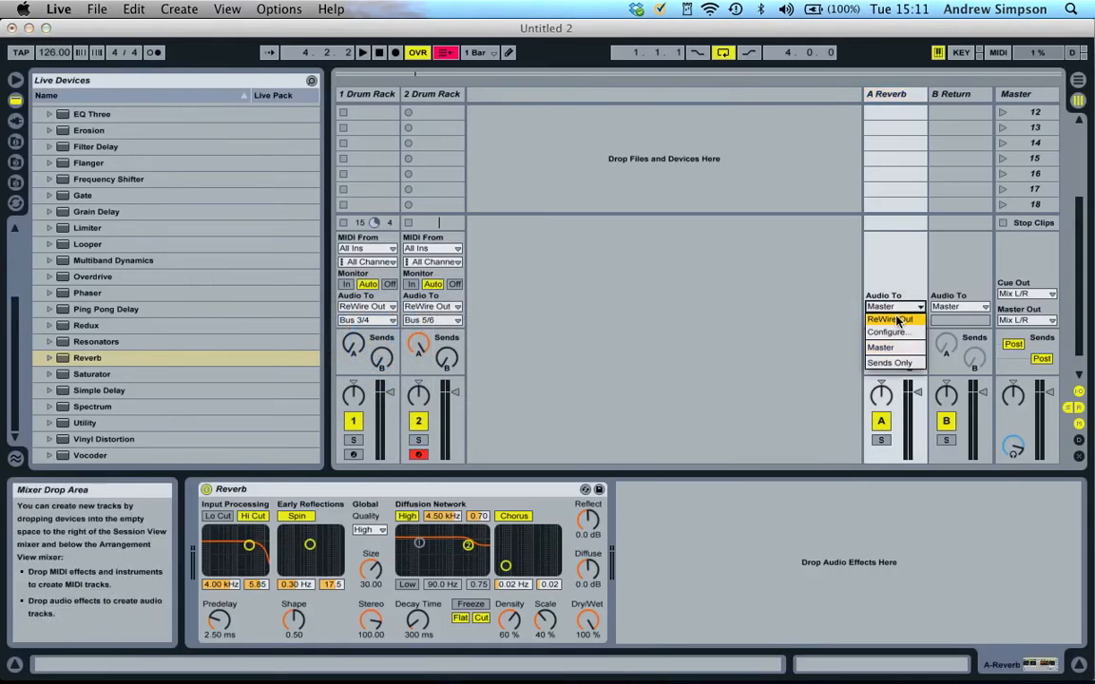
left_click(897, 317)
left_click(907, 320)
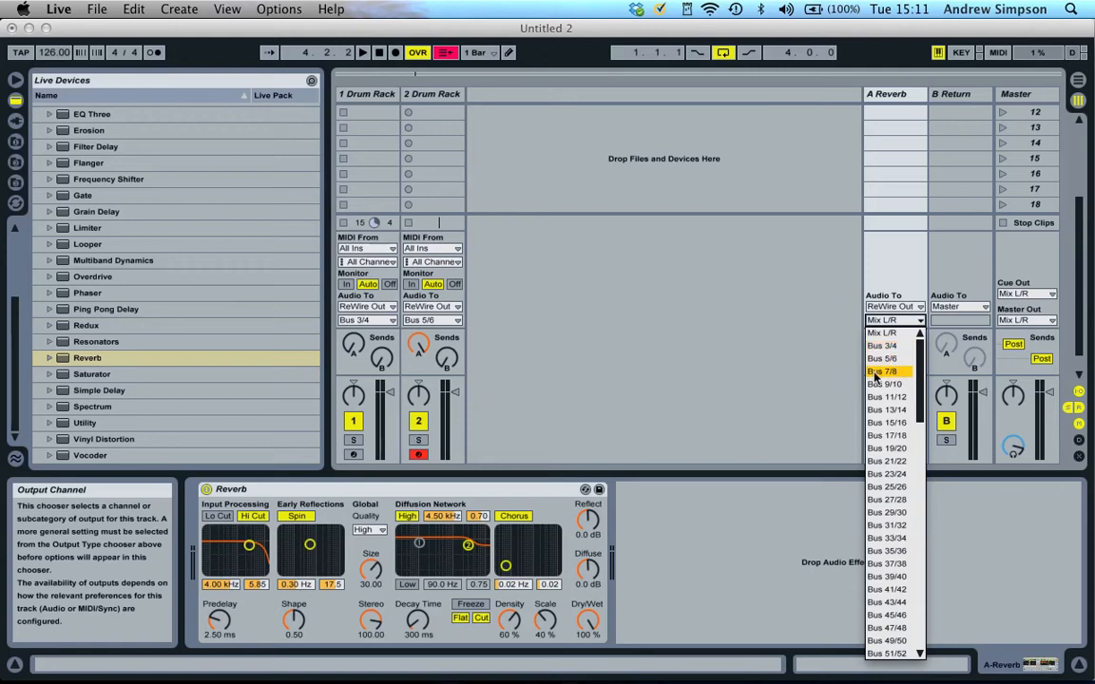
left_click(886, 373)
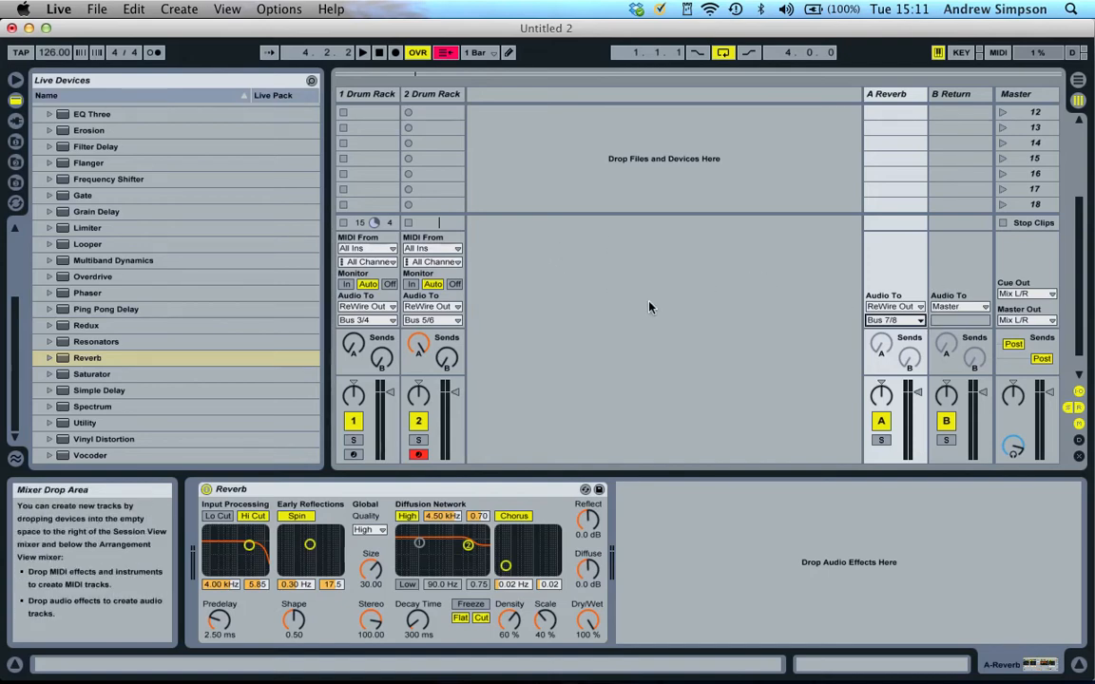
Switch to Logic Pro and select the Aux 3 channel strip that takes RW:Bus 07 as its input
key("super+Tab")
key("super+Tab")
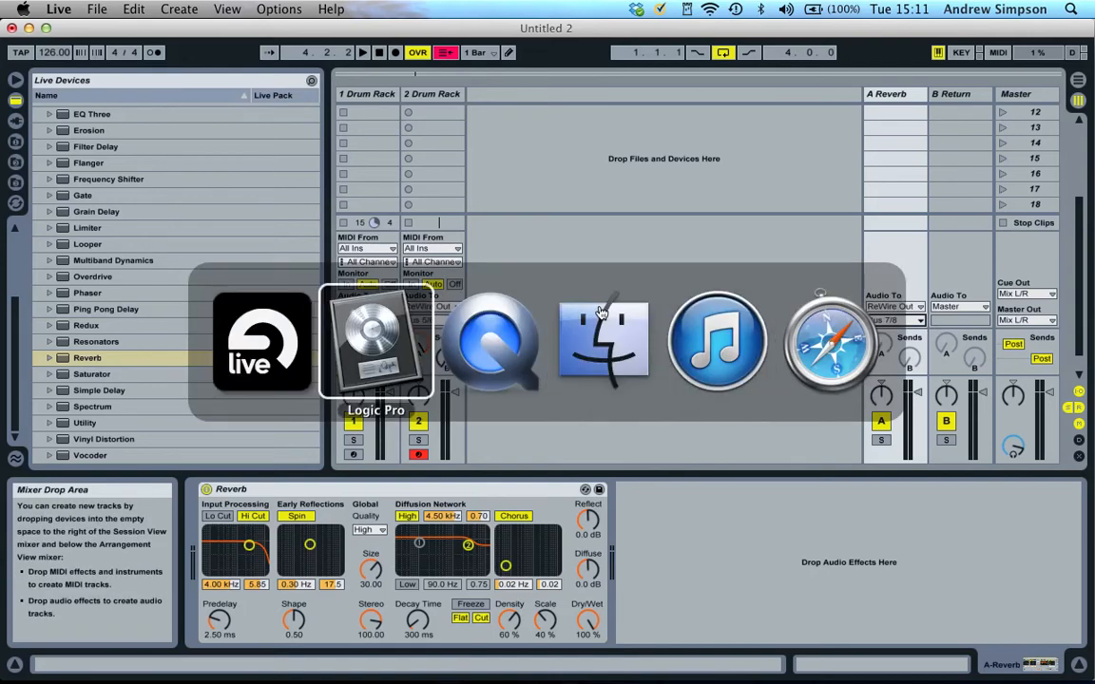
left_click(365, 587)
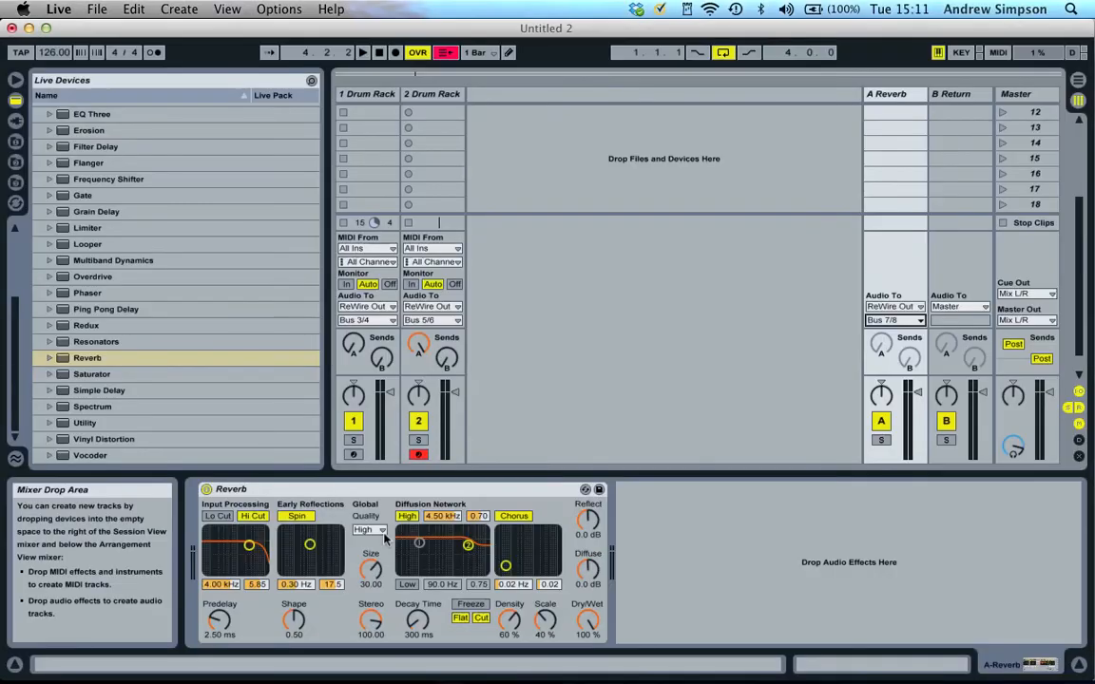
Return to Live, turn the second Drum Rack track's send A down to -inf dB and preview the closed hi-hat pad dry
key("super+Tab")
left_click_drag(415, 342, 415, 380)
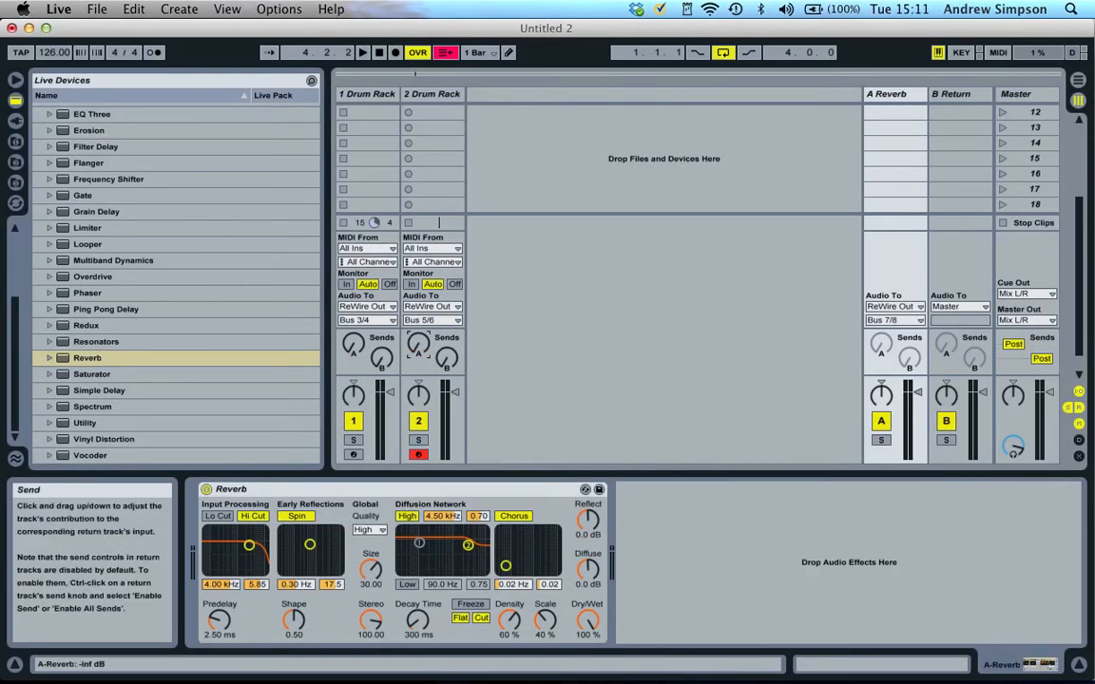
left_click(423, 93)
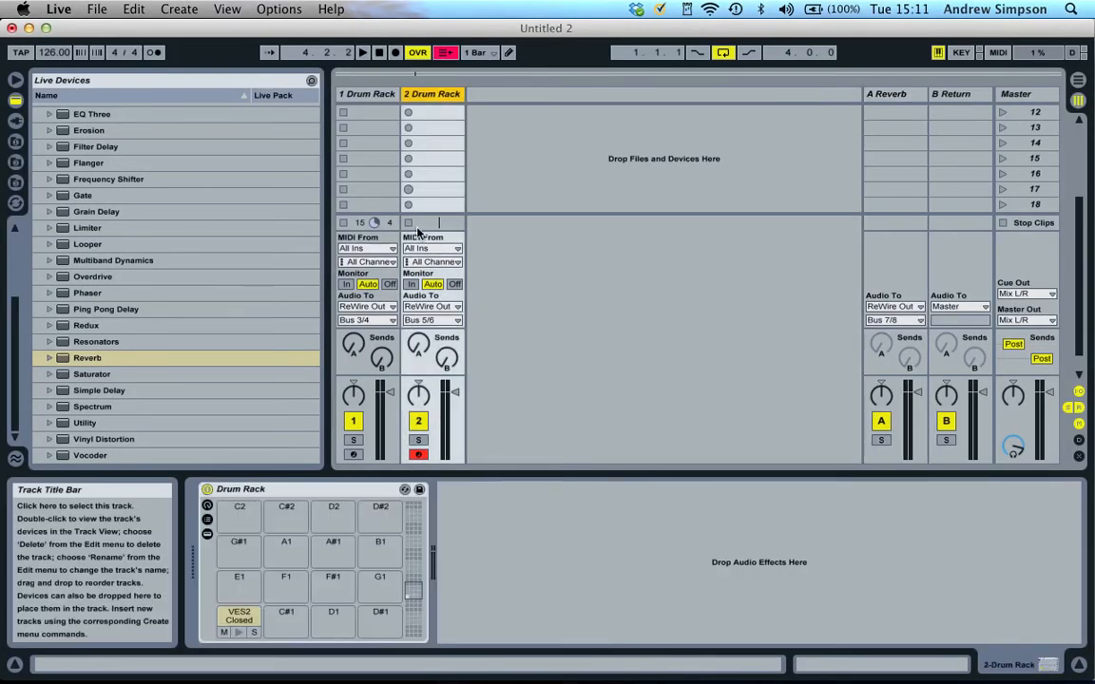
left_click(239, 632)
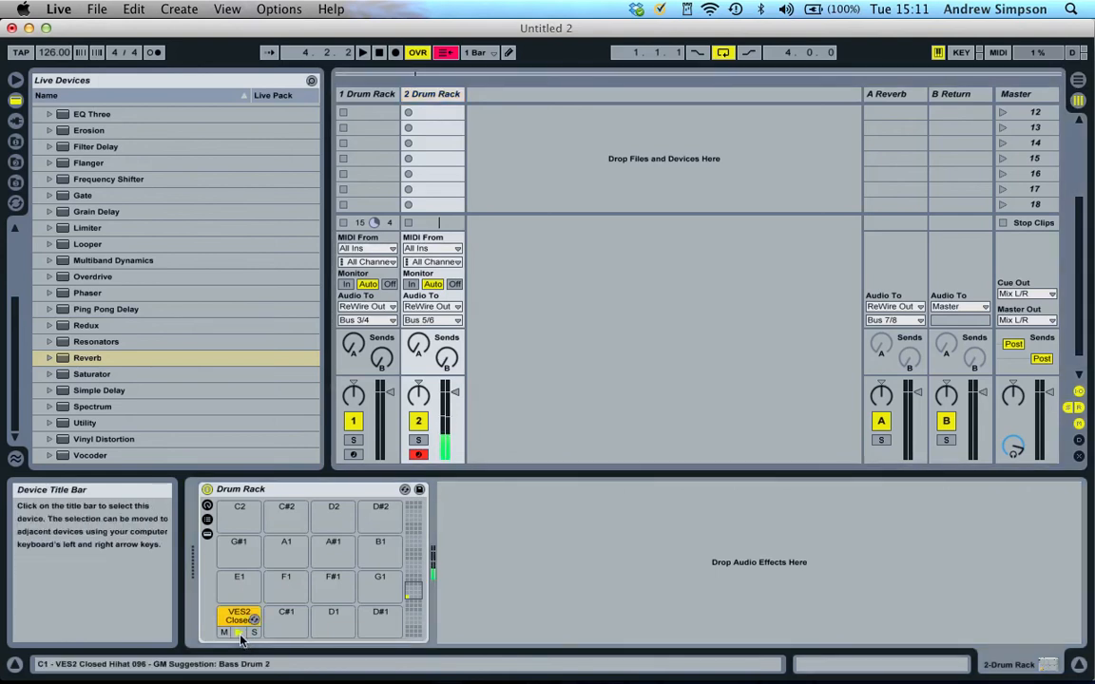
Raise the second Drum Rack track's send A to 0.0 dB and preview the closed hi-hat pad with reverb
left_click(418, 346)
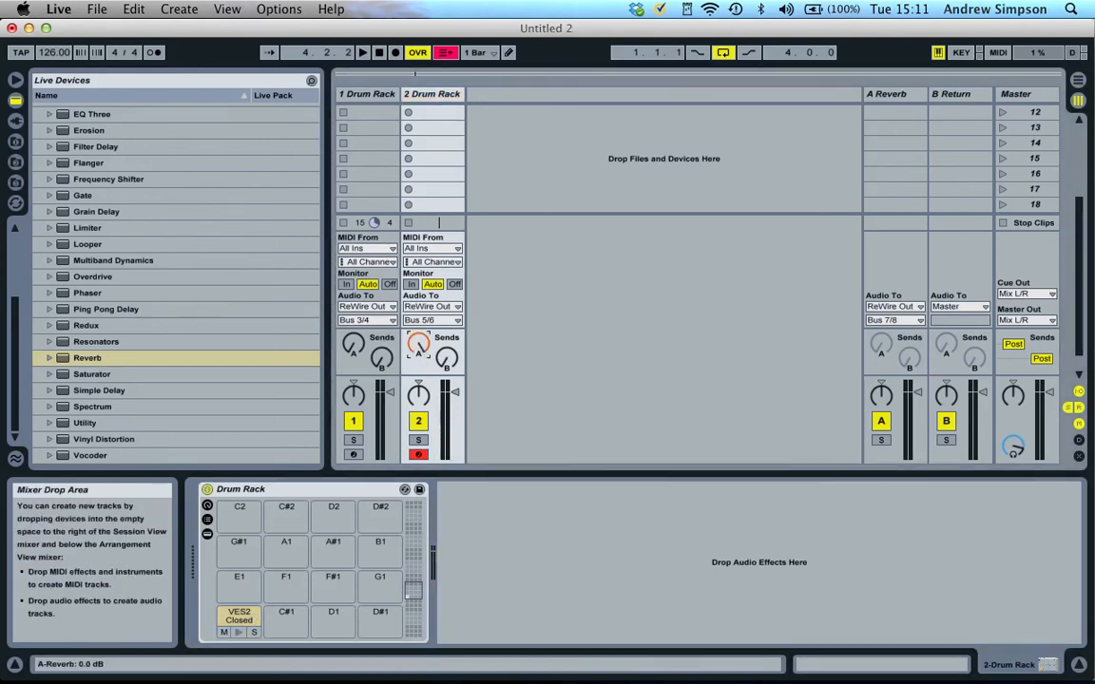
left_click(239, 632)
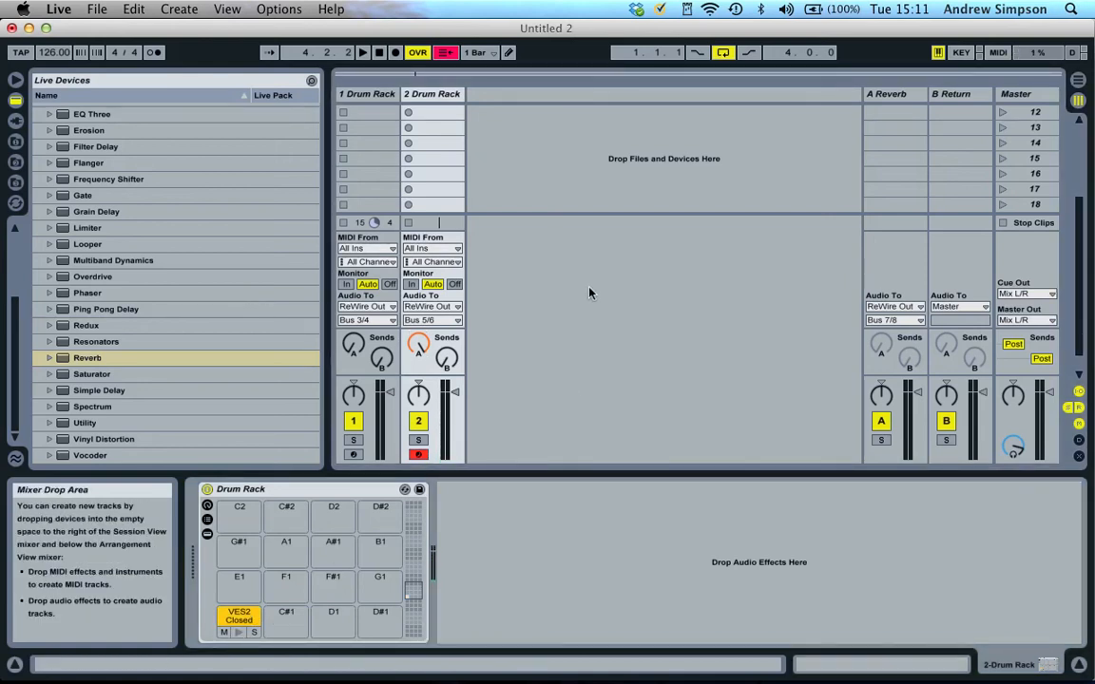
Switch to Logic Pro to examine the auxiliary strips receiving the drum and reverb buses, and return to Ableton Live
left_click(614, 9)
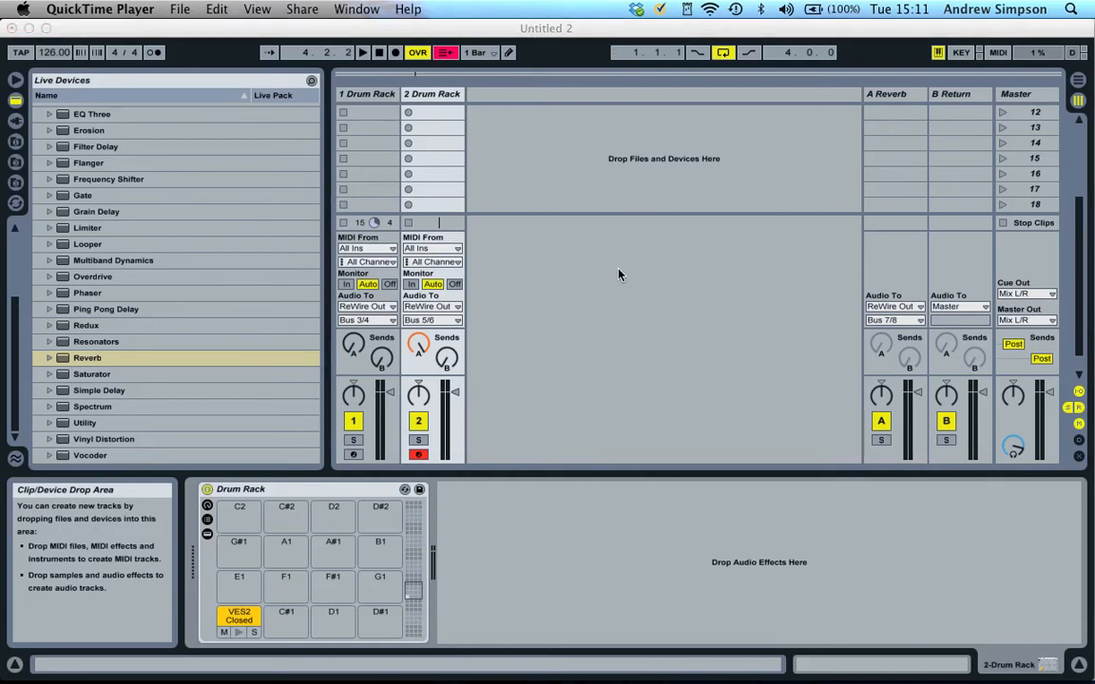
key("super+Tab")
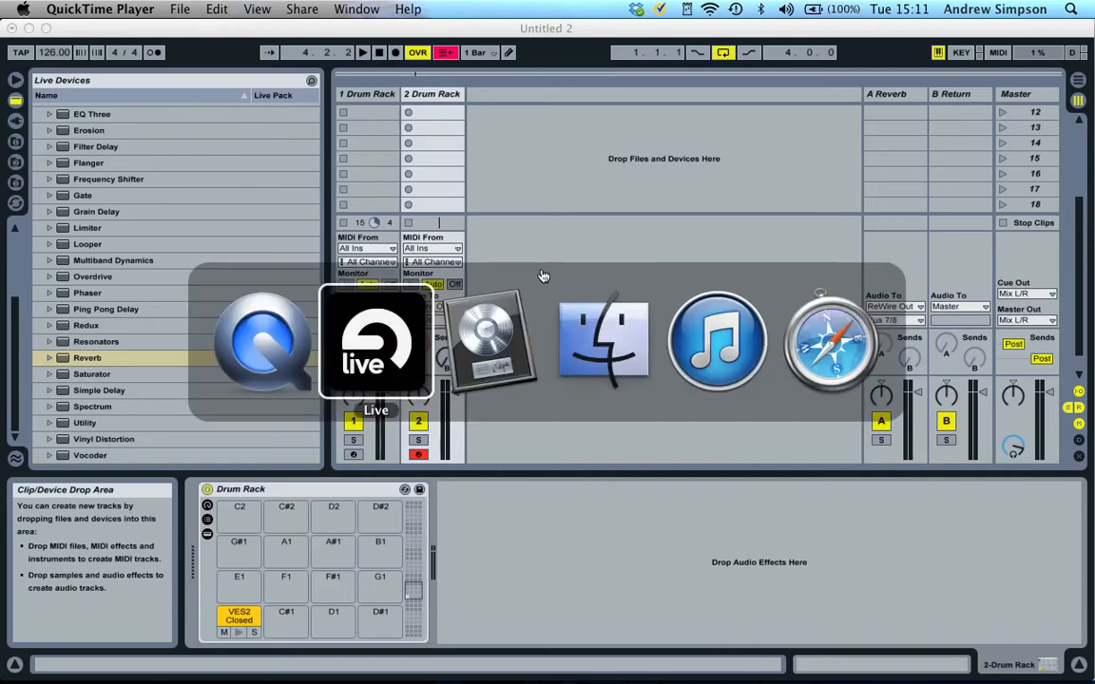
key("super+Tab")
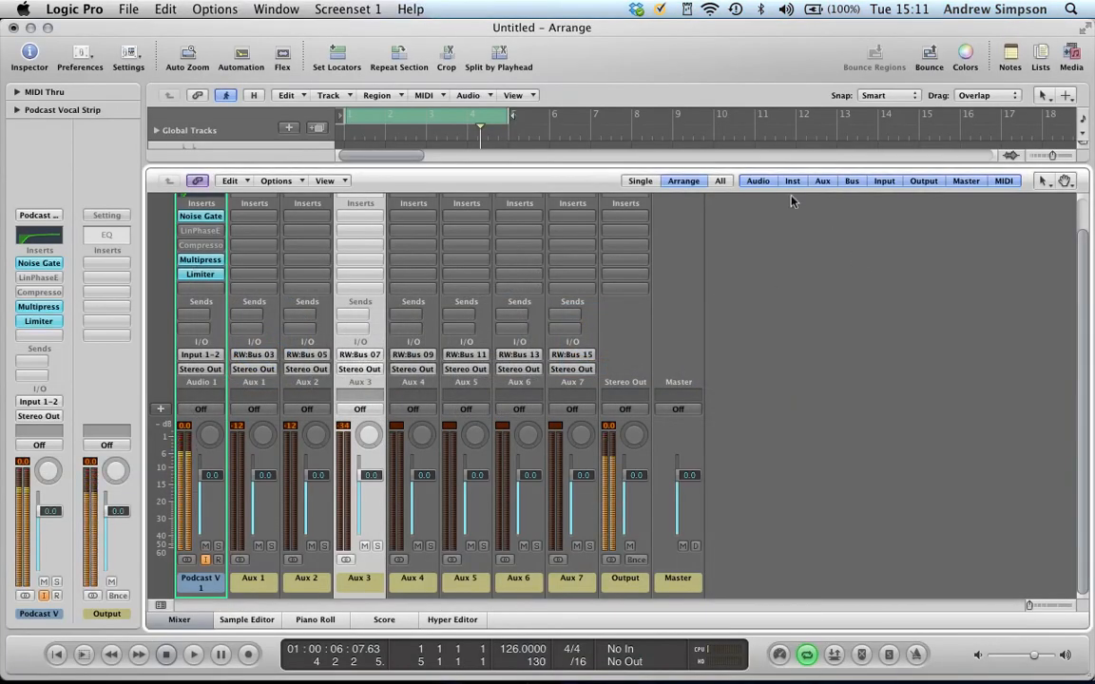
key("super+Tab")
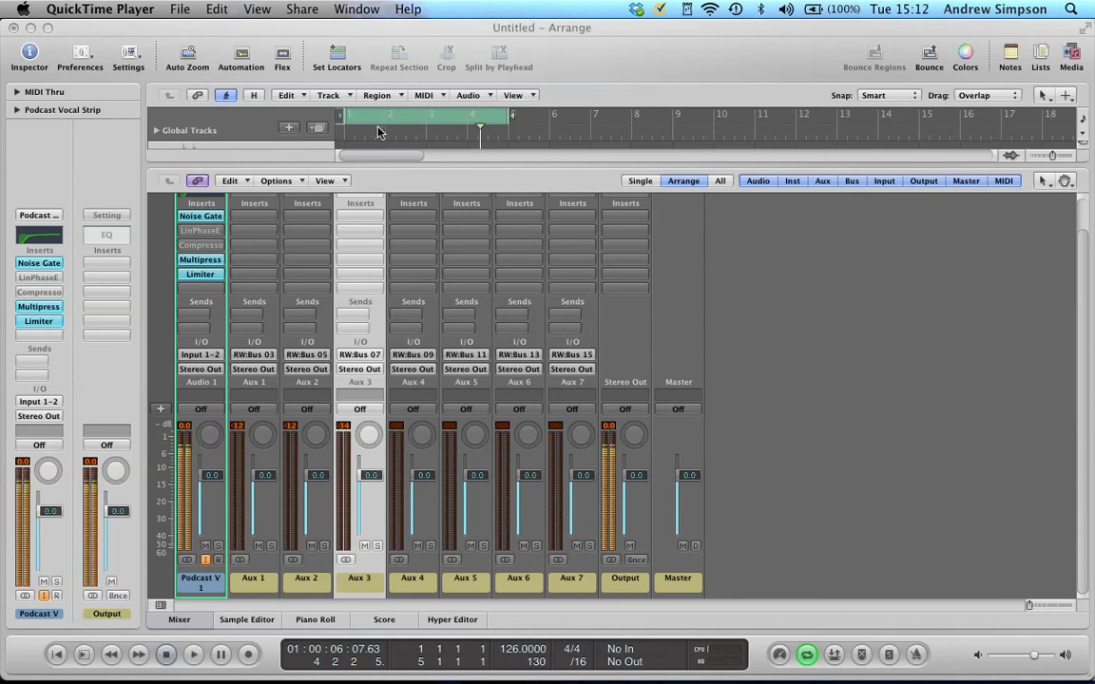
key("super+Tab")
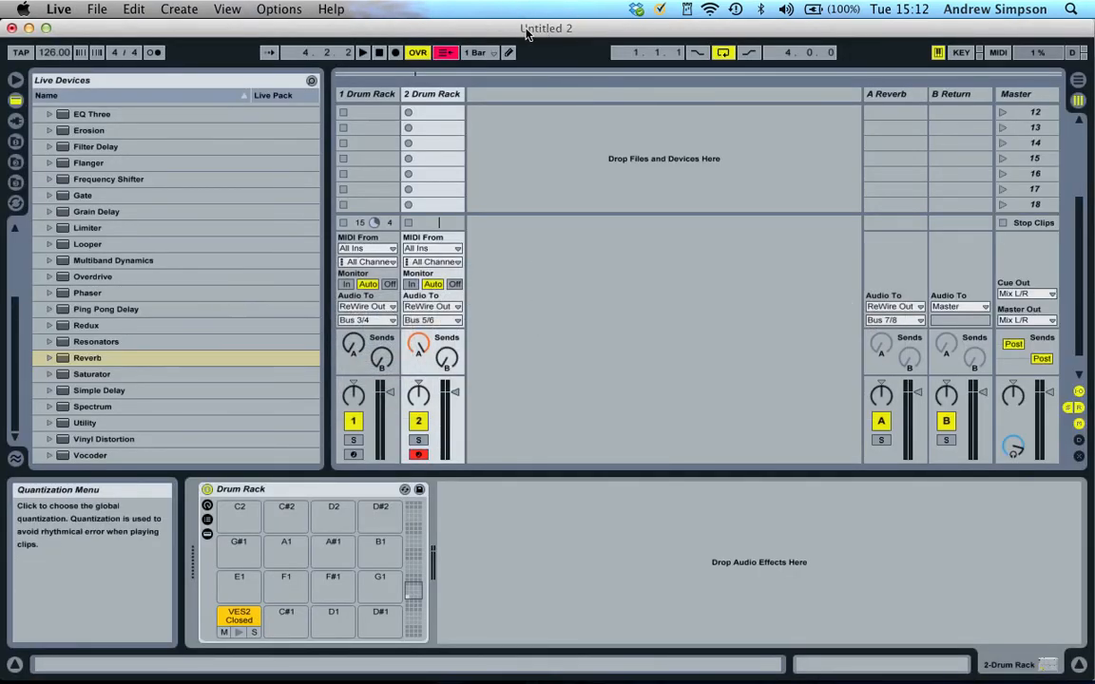
key("super+Tab")
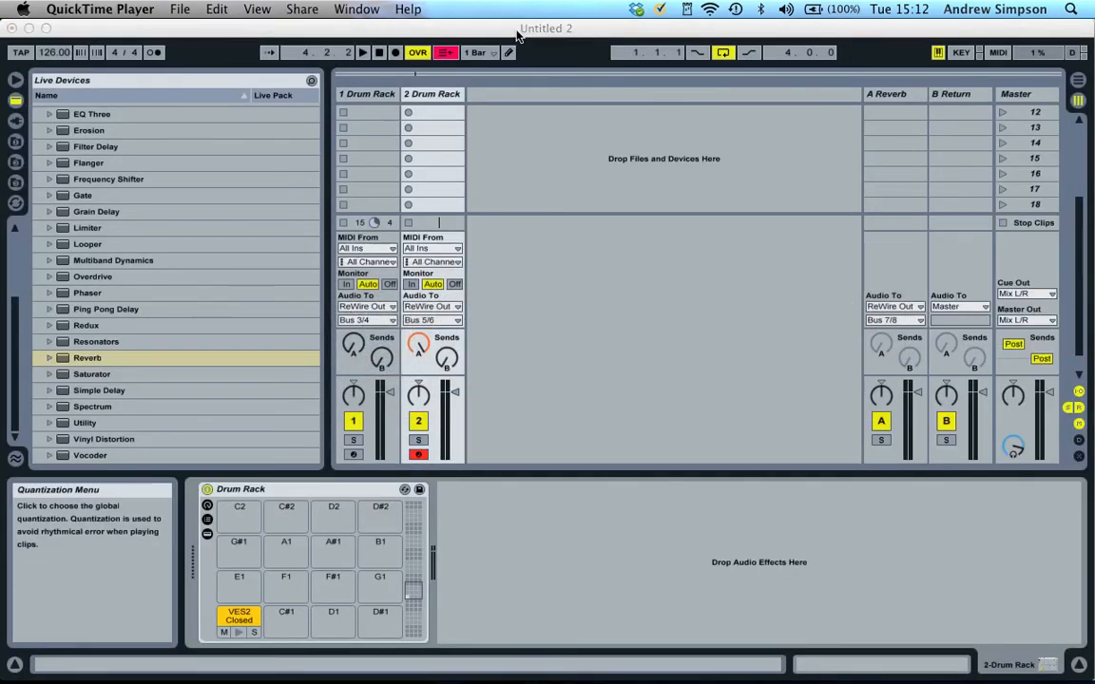